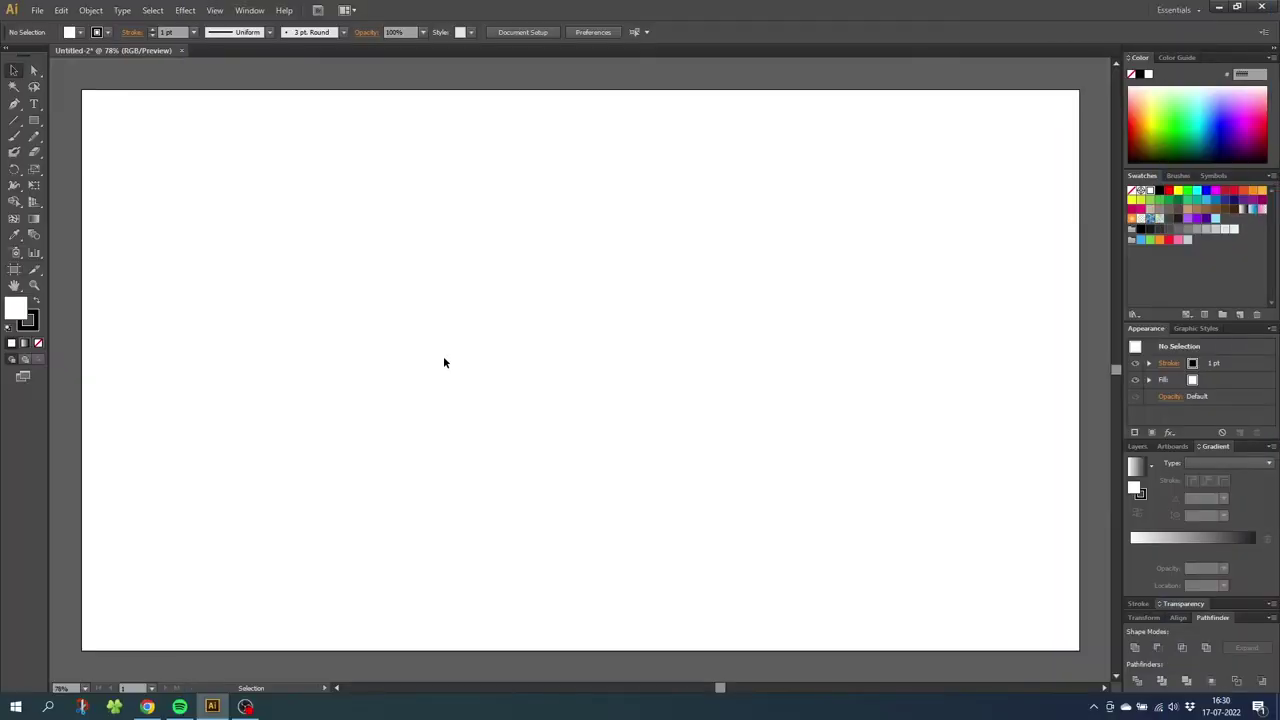
- Draw a circle with the Ellipse tool and set its width to 100 px
left_click_drag(34, 120, 75, 154)
left_click_drag(415, 289, 485, 355)
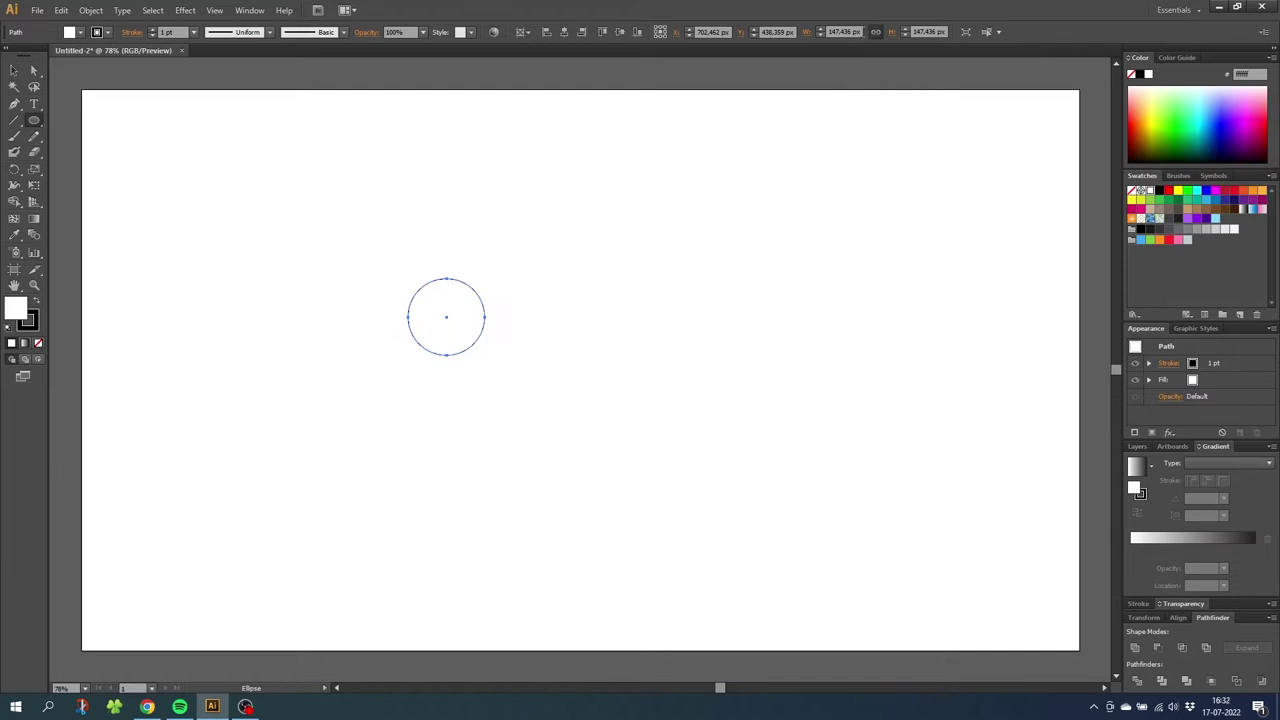
left_click(828, 32)
type("100")
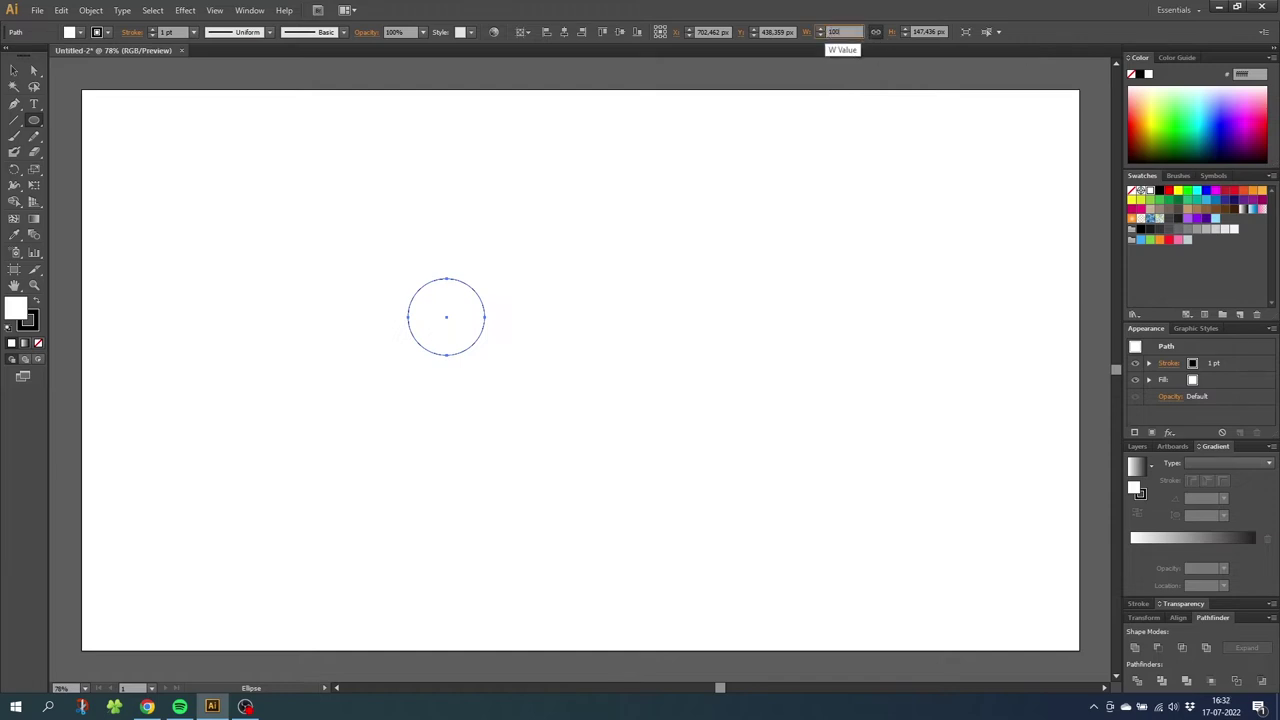
key("Return")
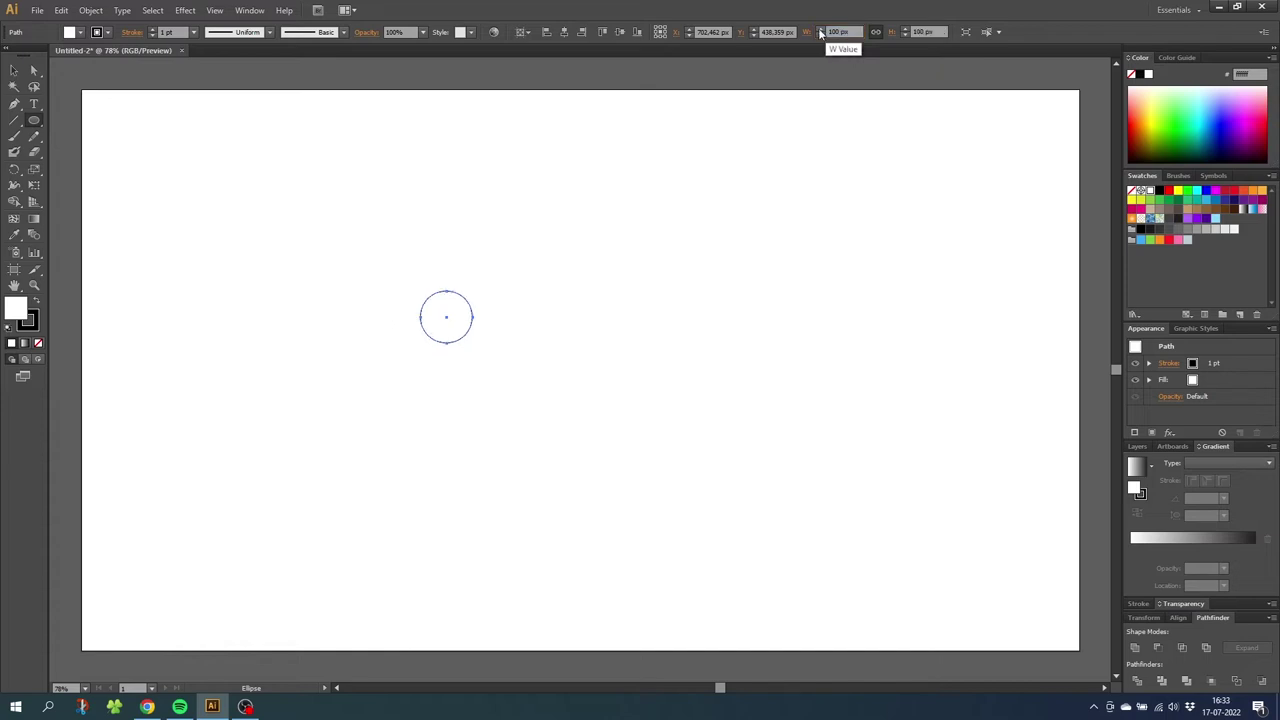
- Copy the circle and paste the copy in front of the original
left_click(61, 10)
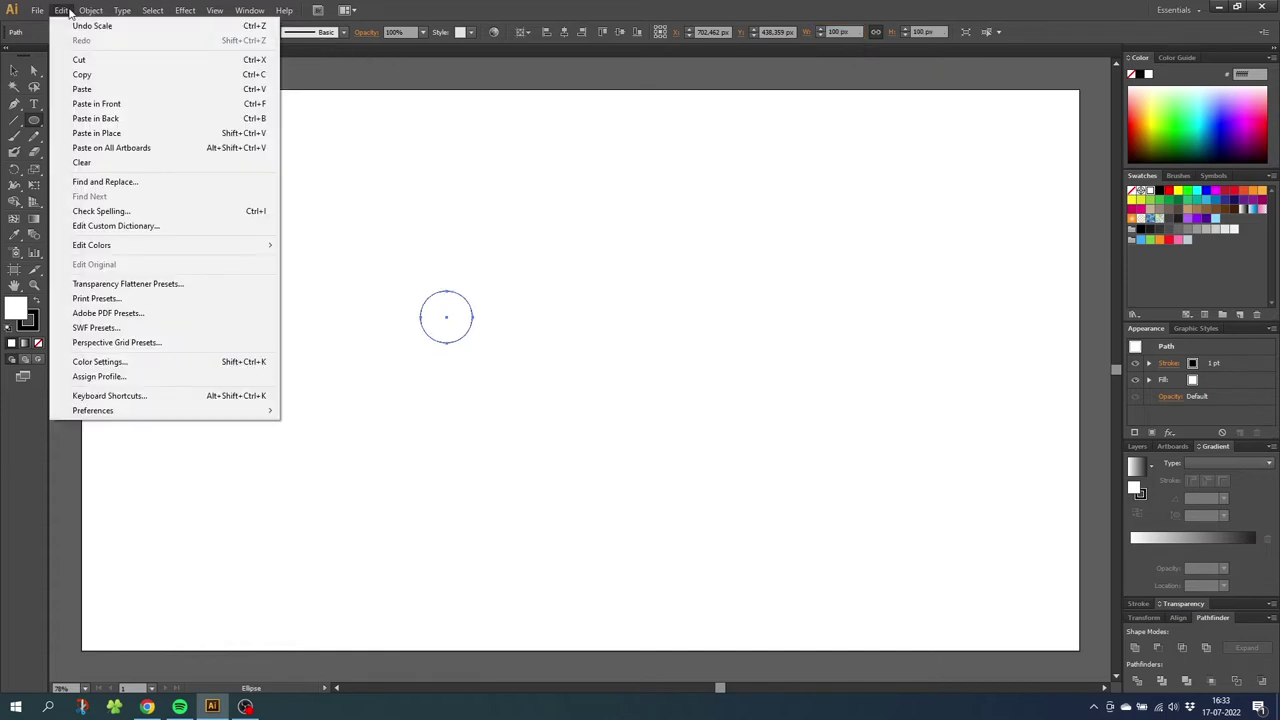
left_click(82, 74)
left_click(61, 10)
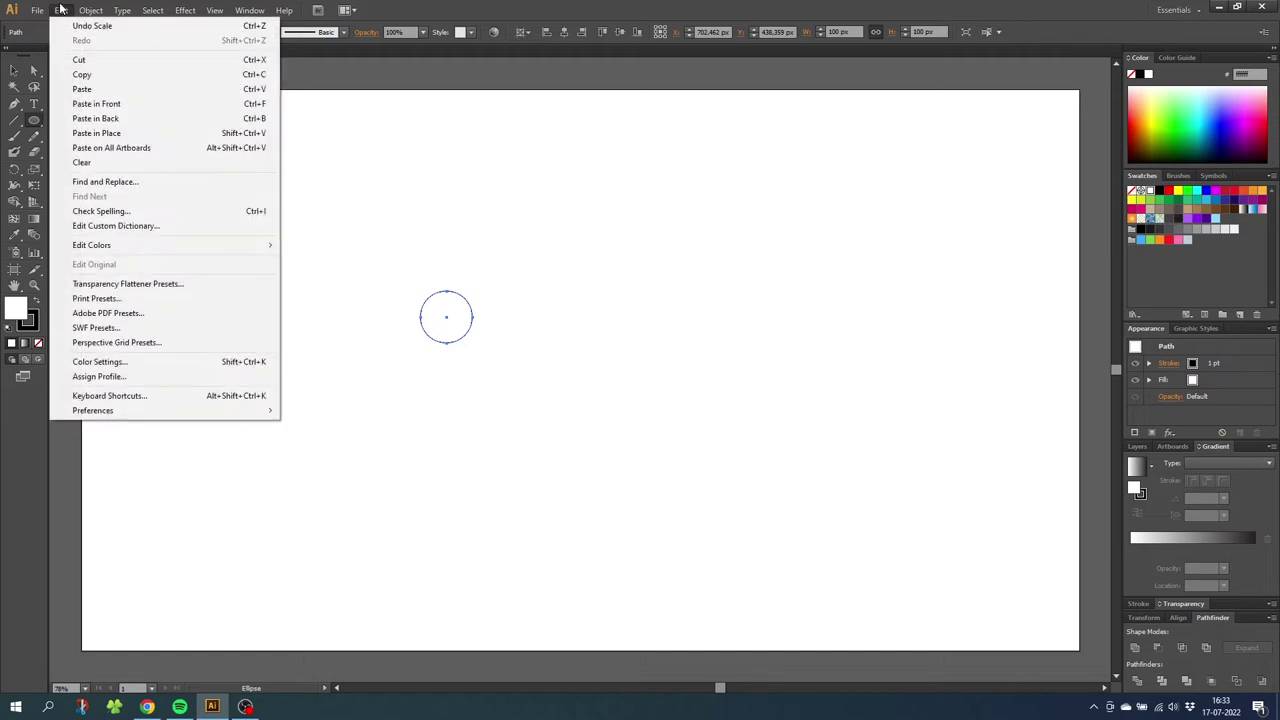
left_click(110, 104)
- Shift the pasted copy 80 px to the right, to X 782.462 px
left_click(14, 70)
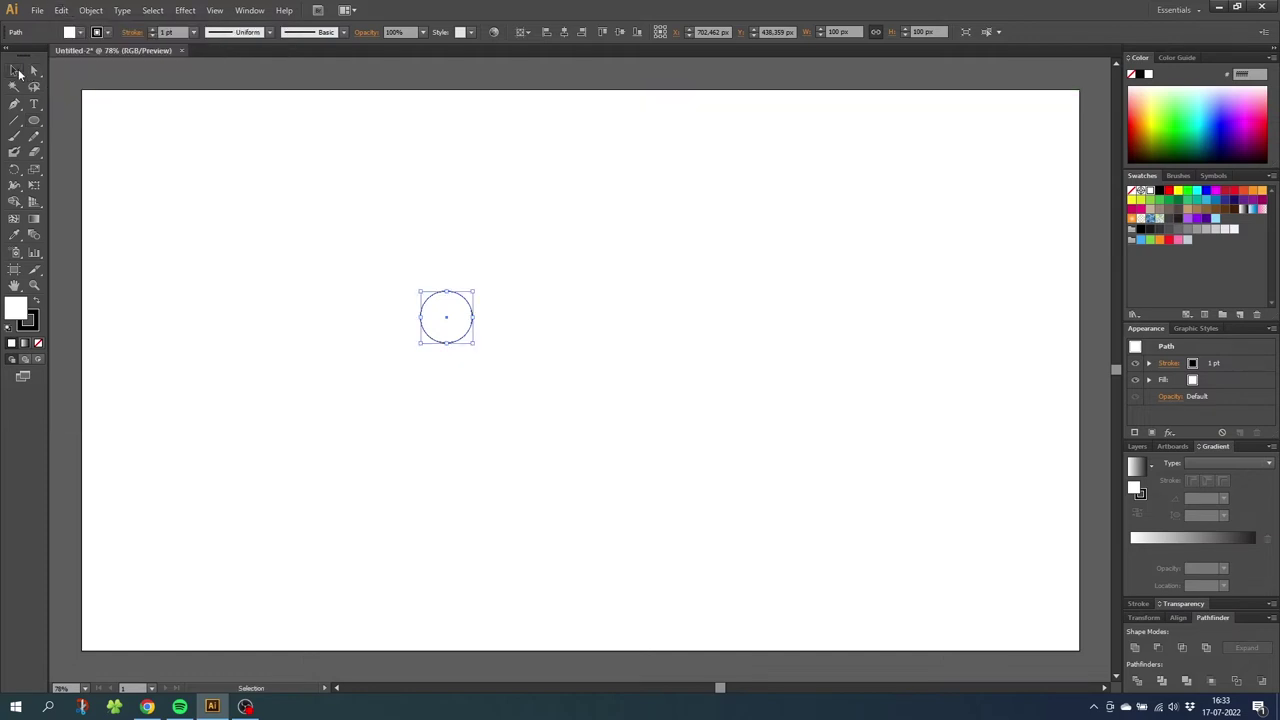
left_click_drag(459, 330, 529, 337)
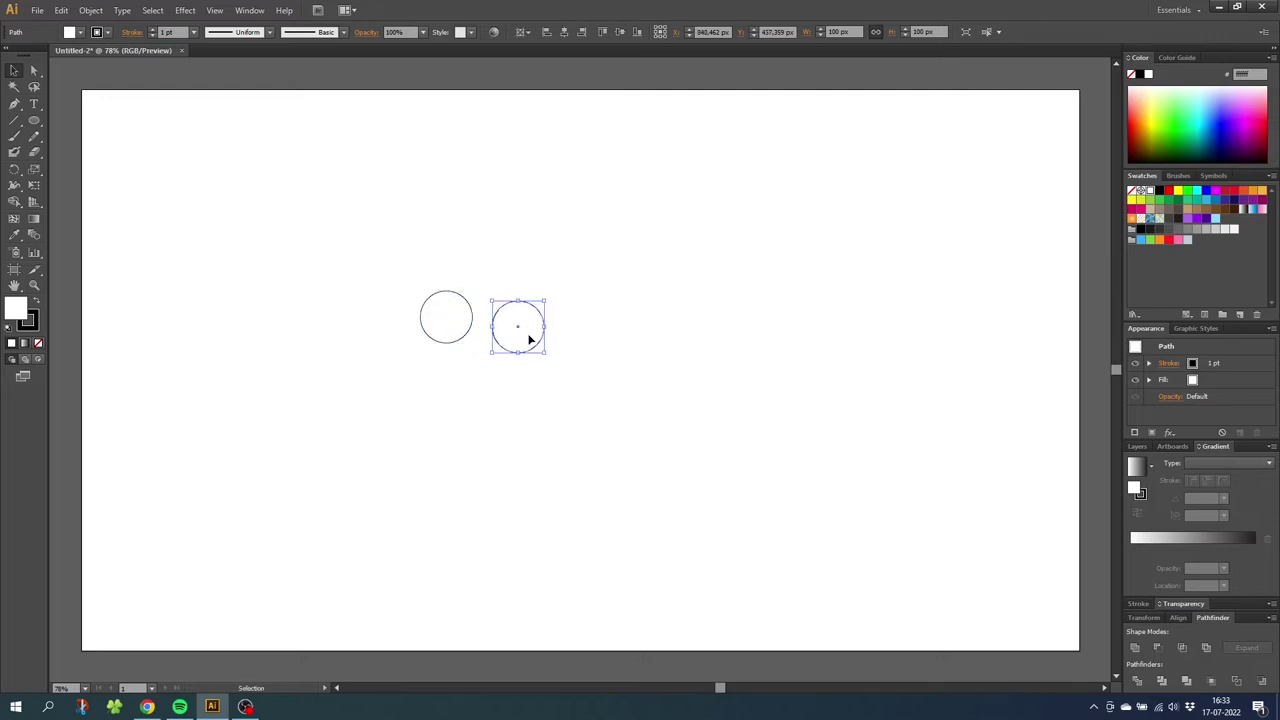
key("ctrl+z")
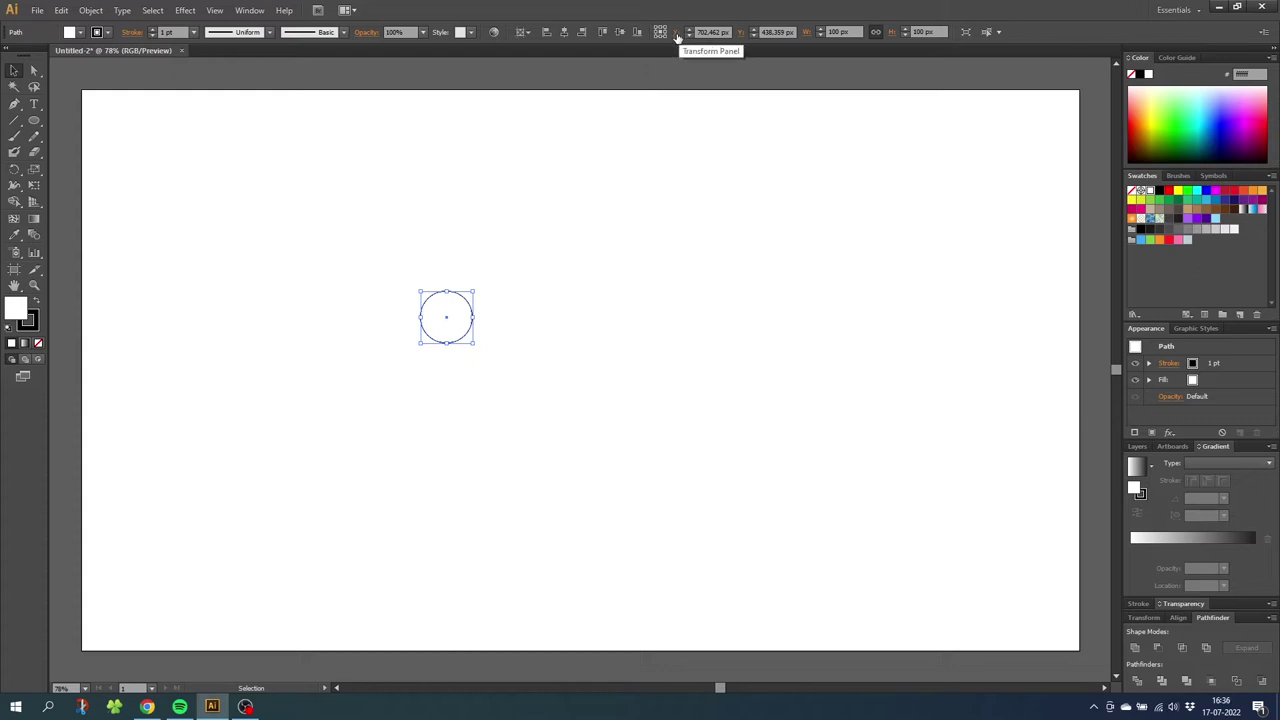
left_click(729, 33)
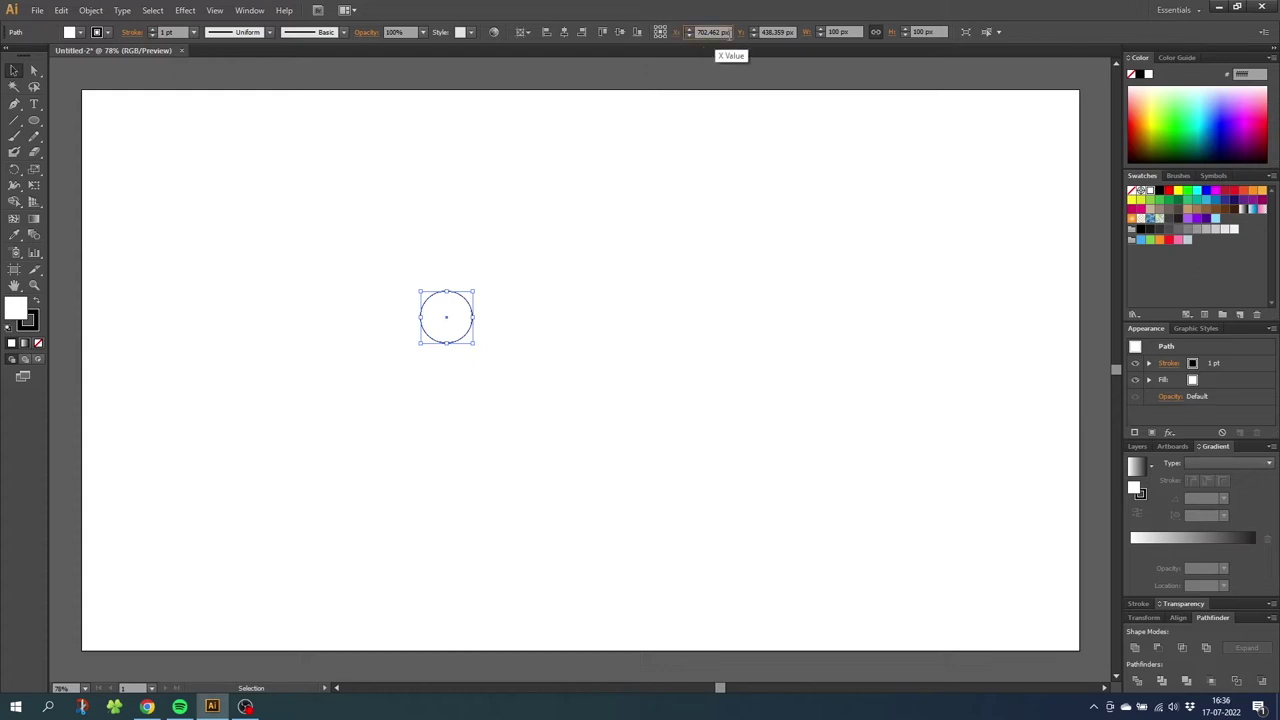
type("782")
key("alt+Return")
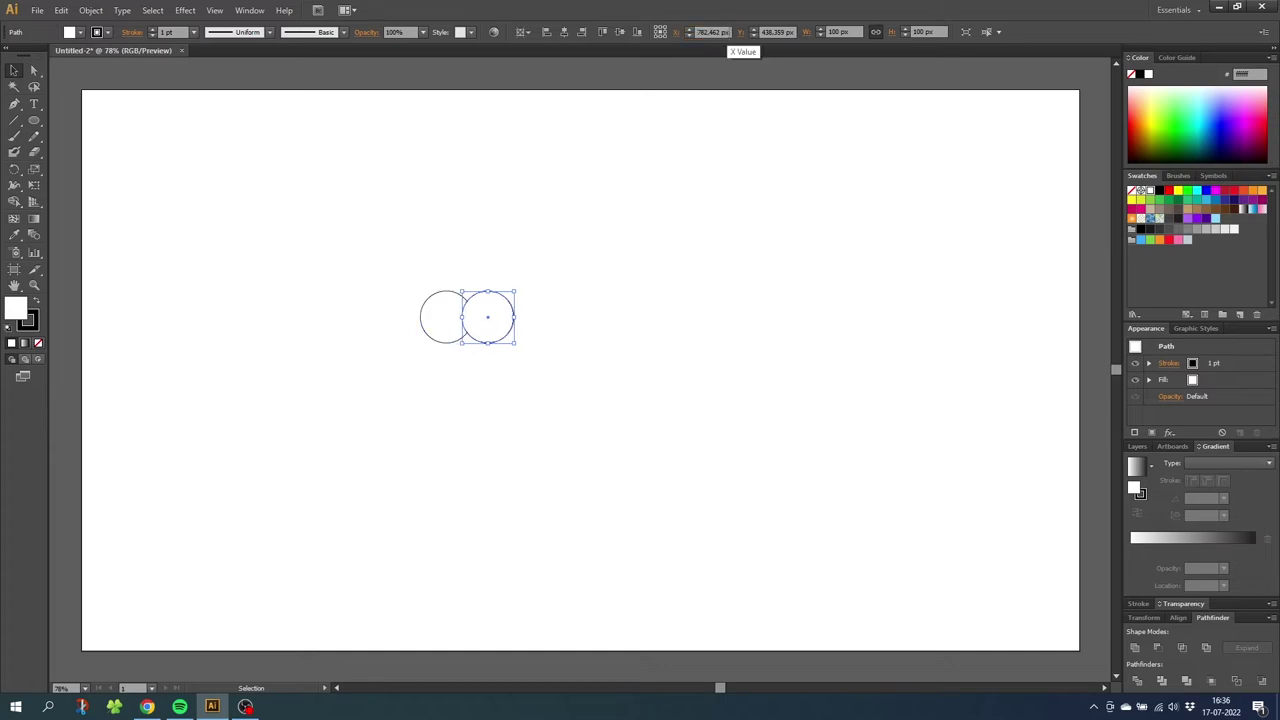
- Copy the left circle and paste the copy in front of it
left_click(438, 313)
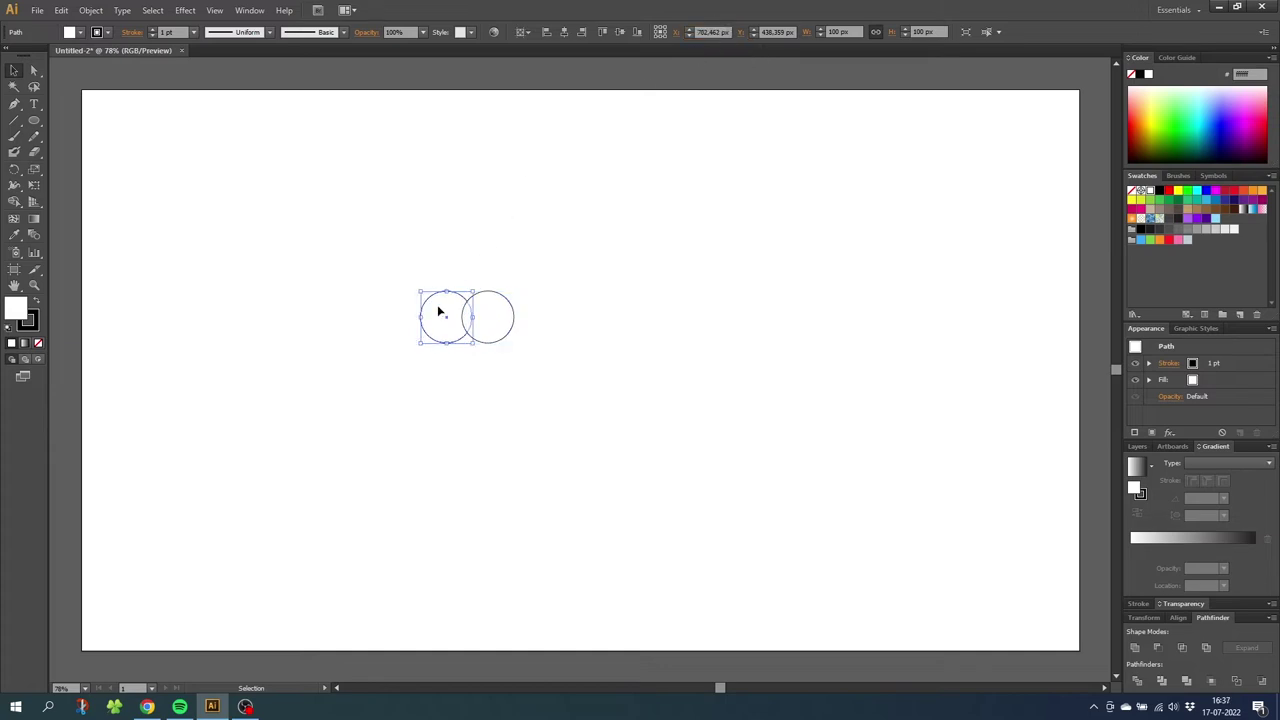
left_click(61, 10)
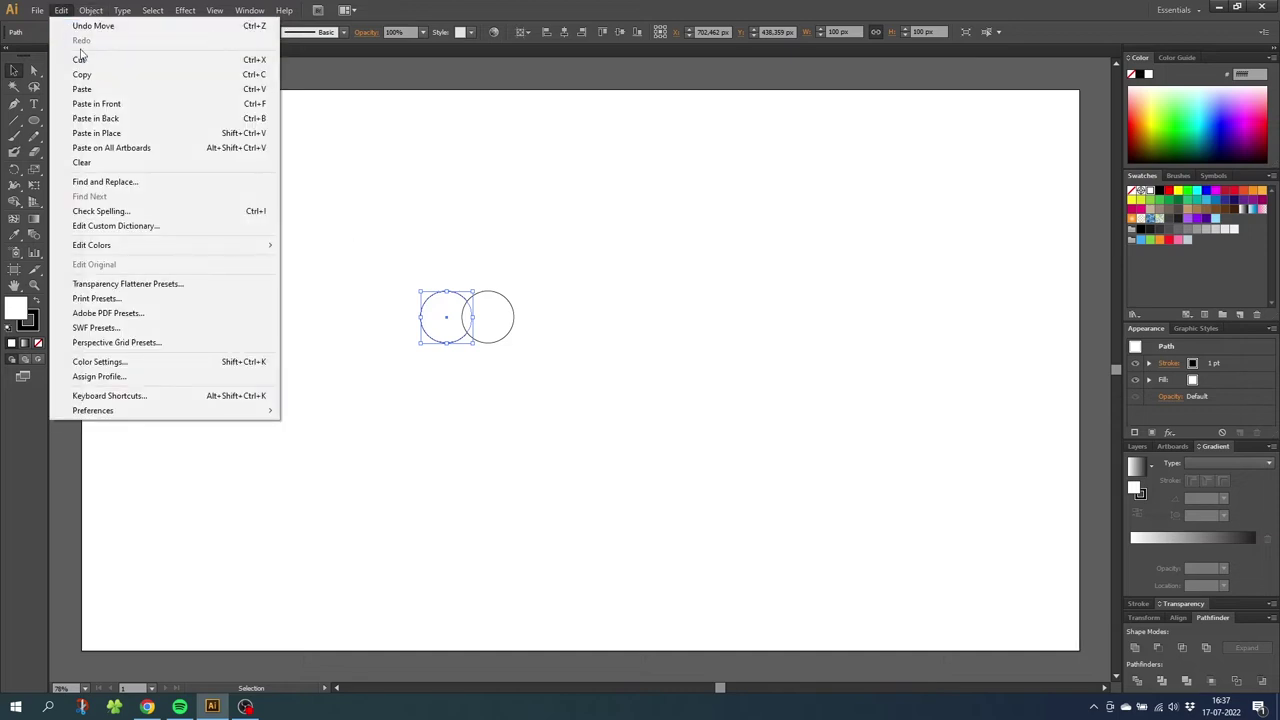
left_click(96, 73)
left_click(61, 10)
left_click(98, 105)
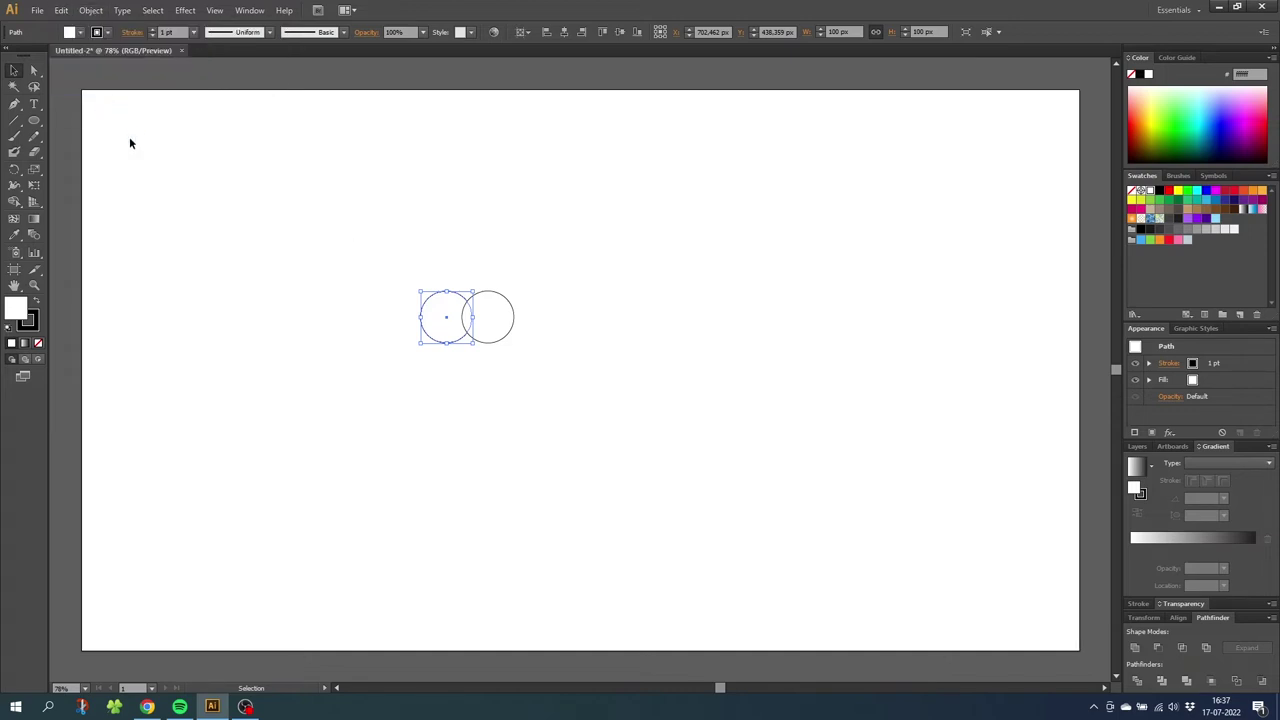
- Move the copy 80 px down with +80 on Y, then select all three circles
left_click_drag(431, 320, 375, 290)
key("ctrl+z")
left_click(777, 32)
type("+80")
key("Return")
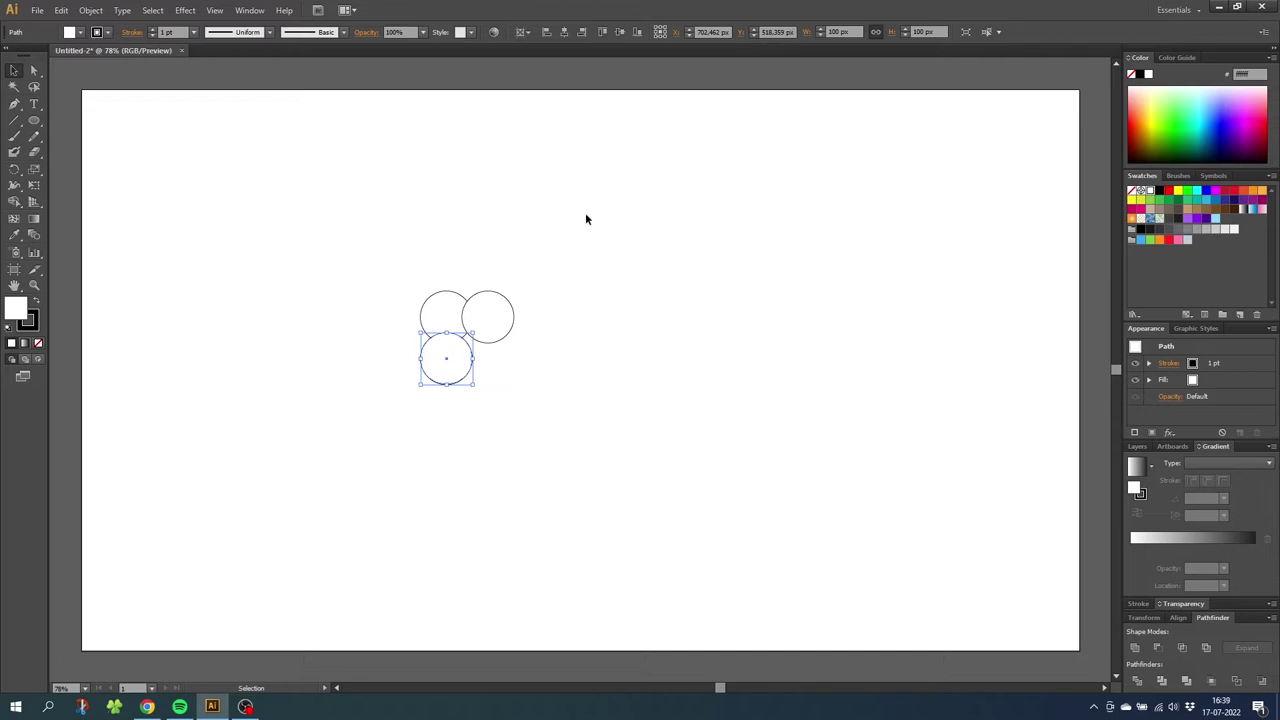
left_click_drag(586, 219, 422, 386)
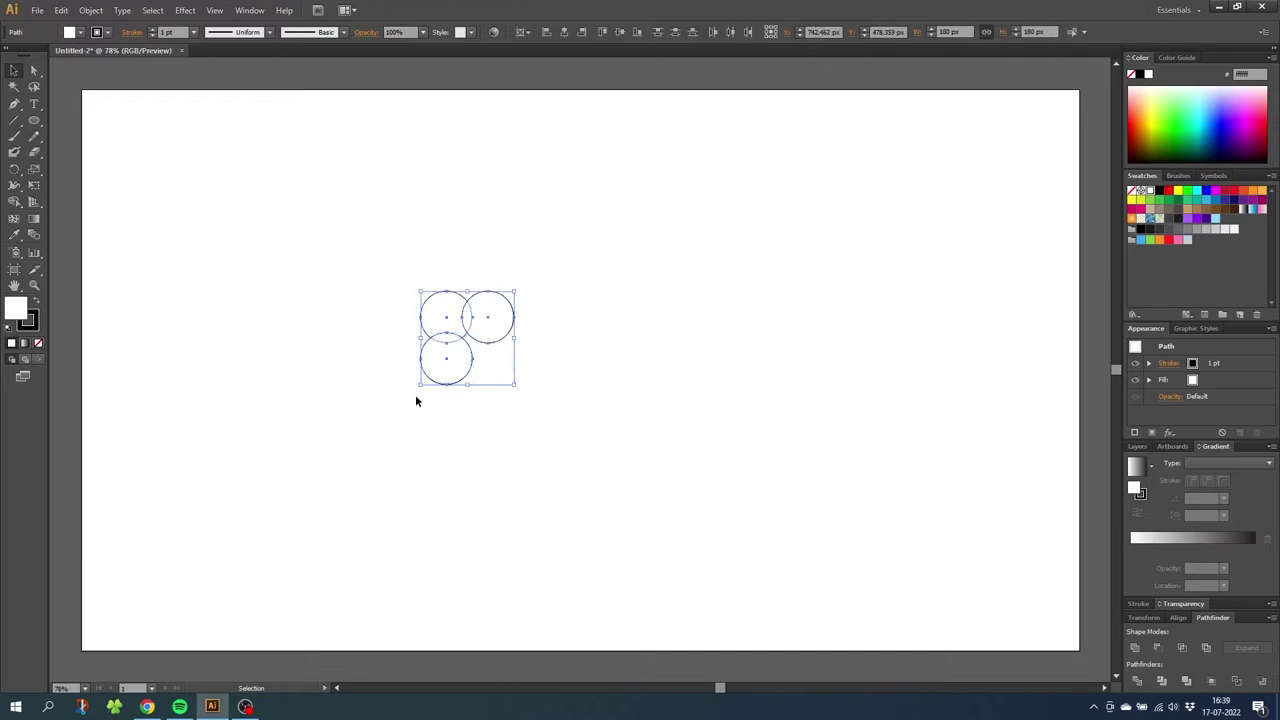
- Use the Shape Builder to delete each circle's outer region, then select the two remaining leaves
left_click(14, 202)
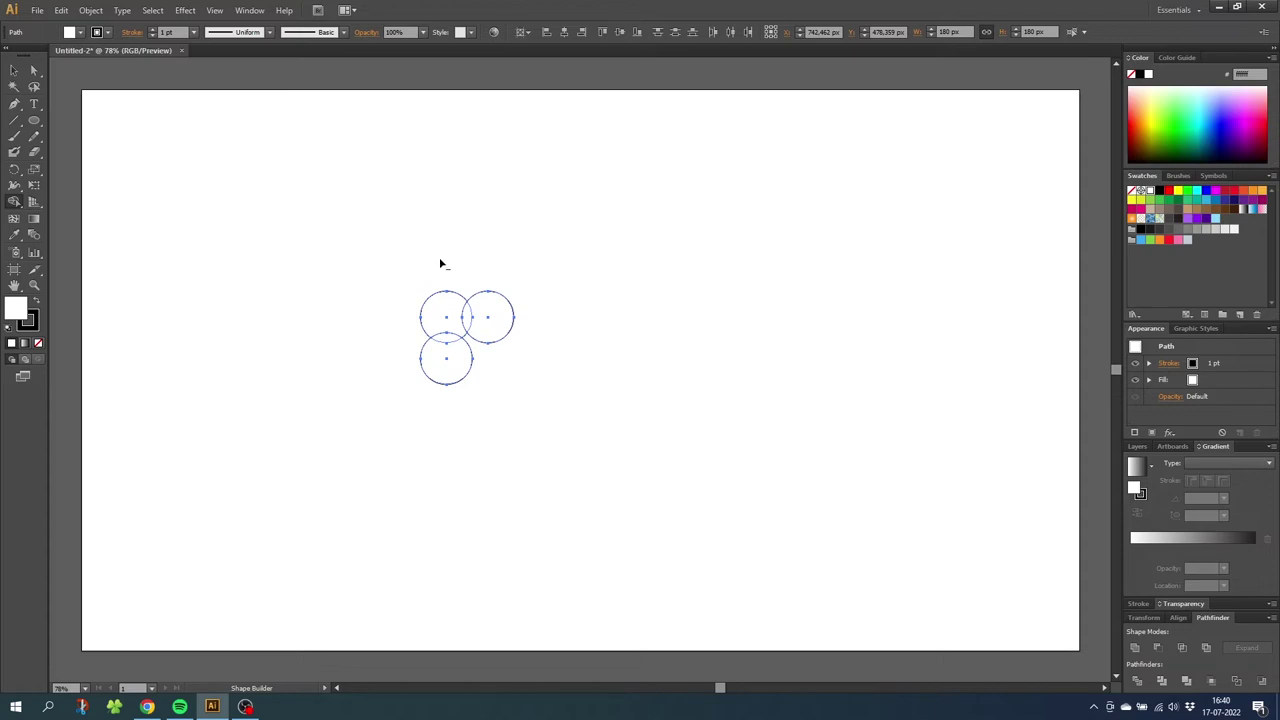
left_click(444, 312, "alt")
left_click(487, 315, "alt")
left_click(448, 368, "alt")
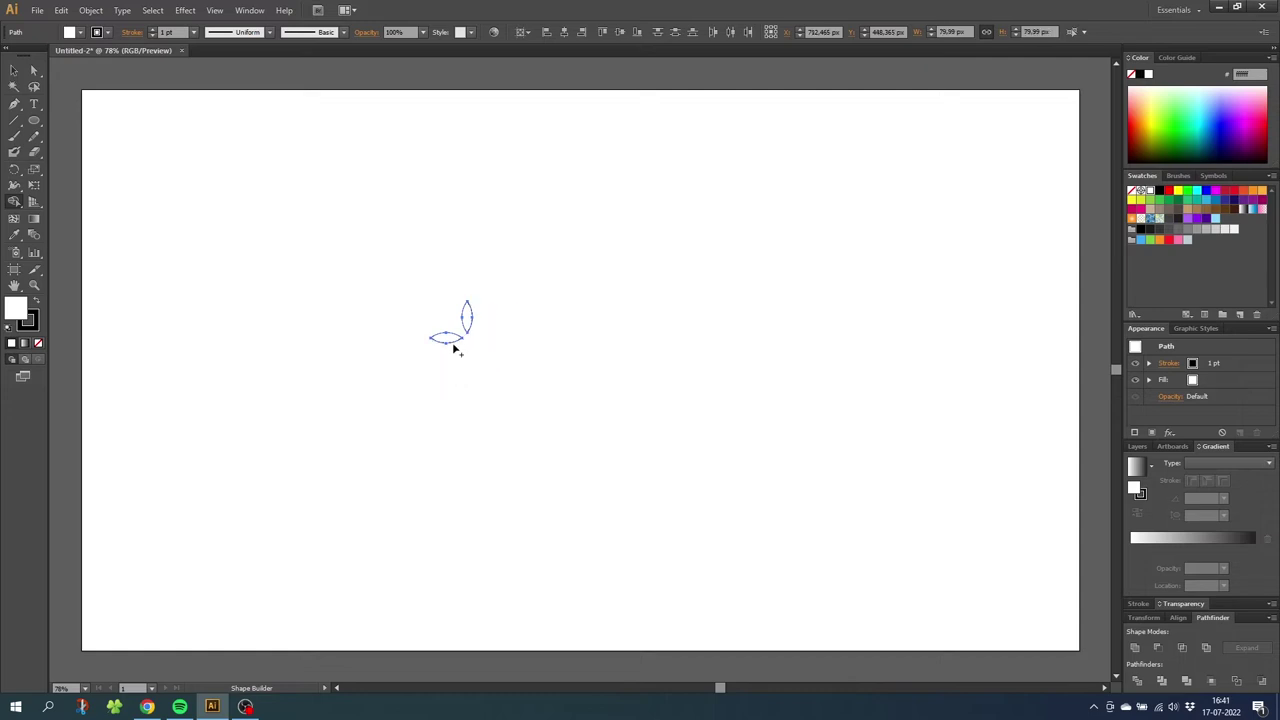
left_click(14, 70)
left_click_drag(397, 266, 512, 382)
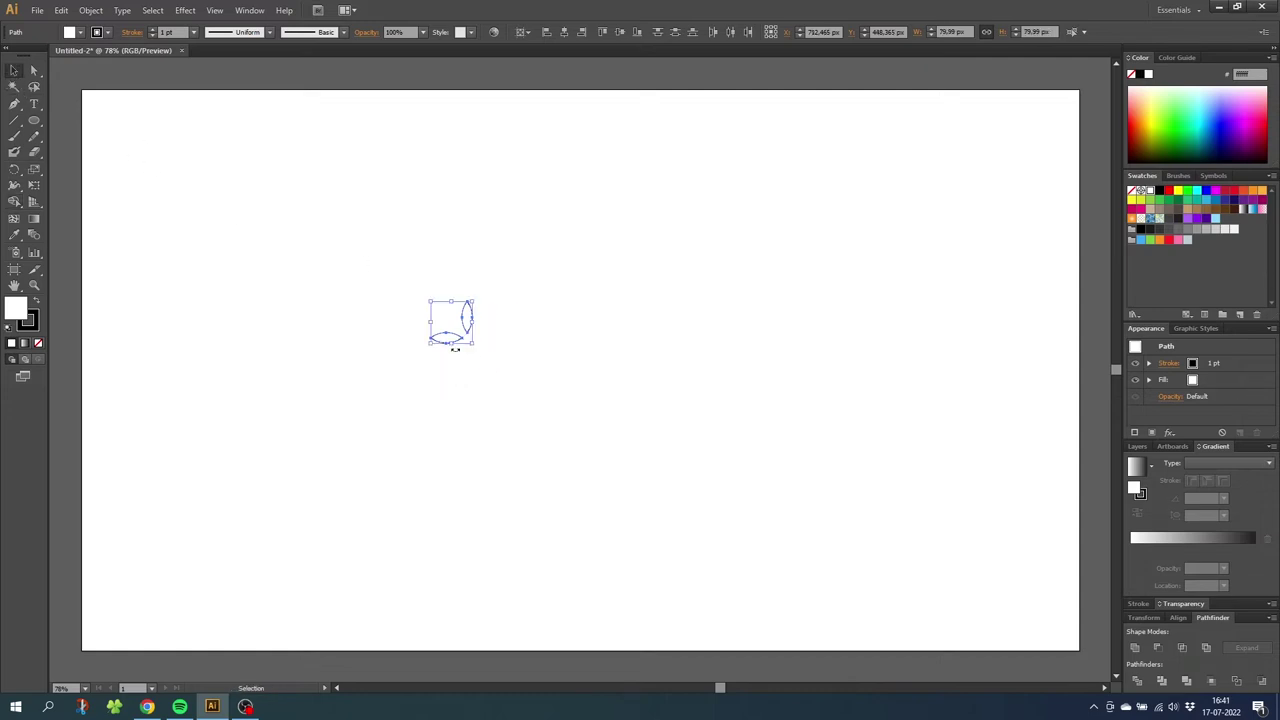
- Fill both leaves with purple, set their stroke to None, and zoom in on them
left_click(1196, 218)
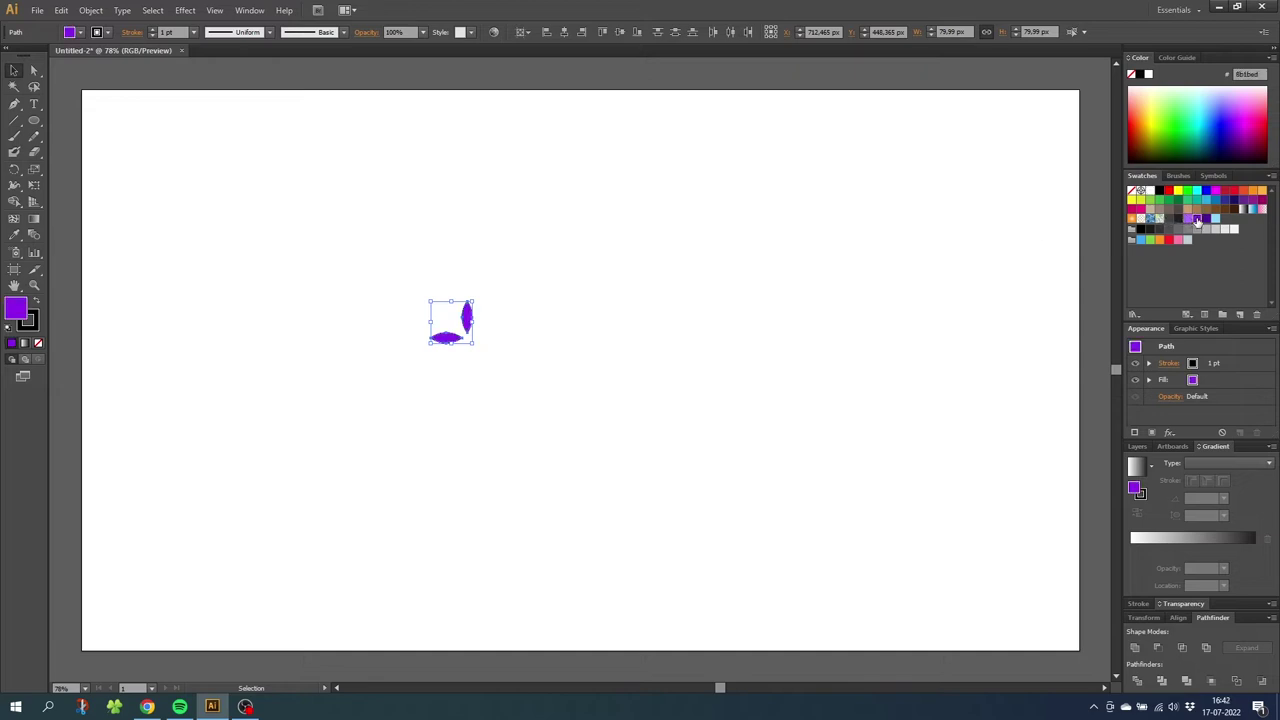
left_click(30, 323)
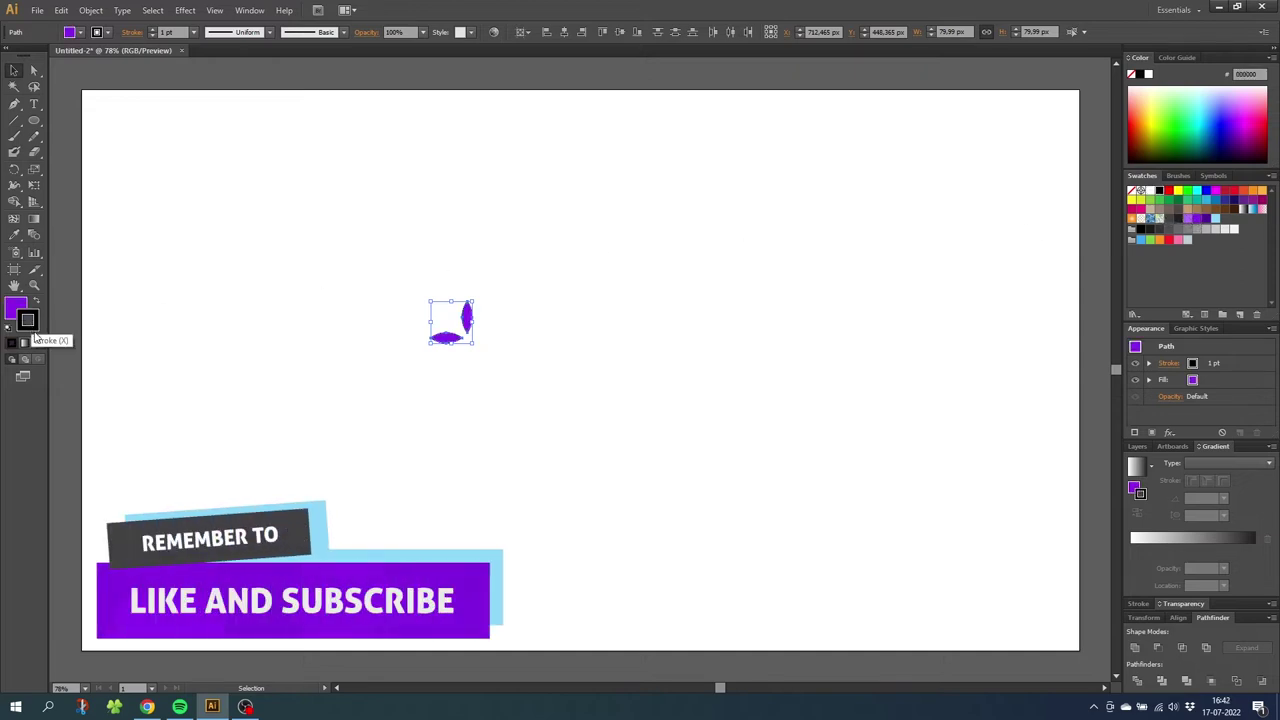
left_click(39, 345)
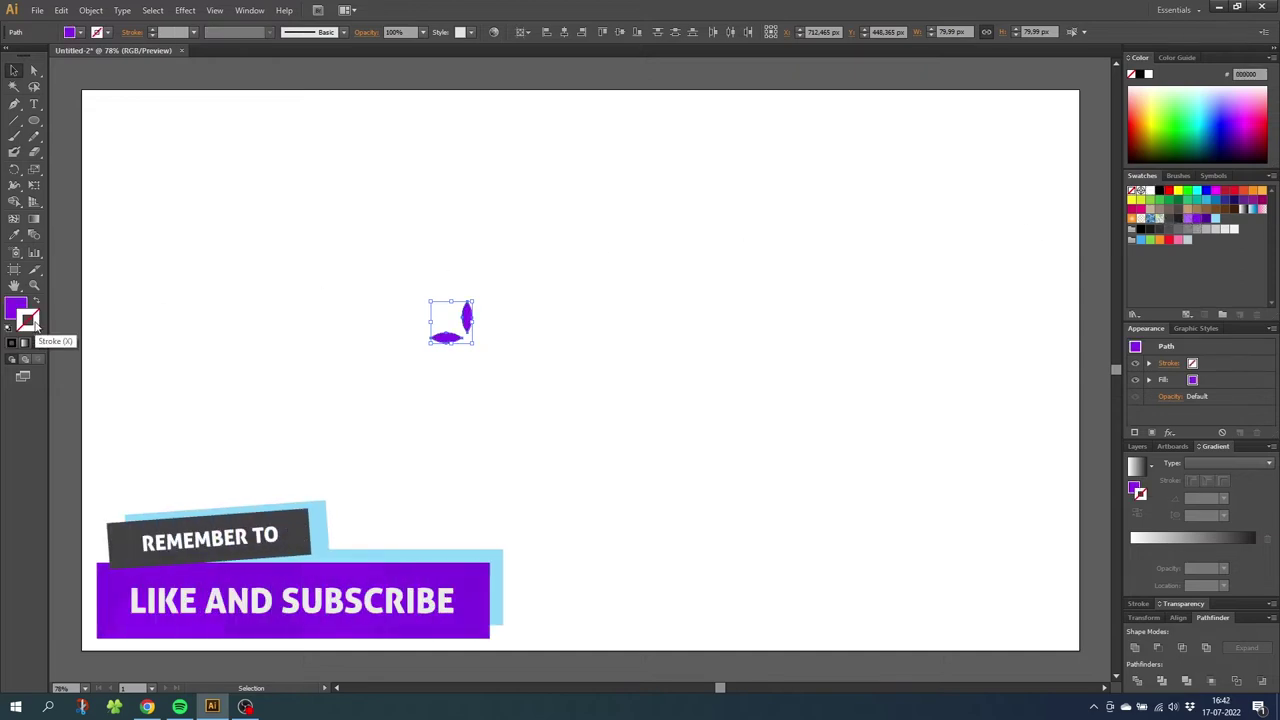
left_click(34, 285)
left_click_drag(384, 256, 520, 397)
- Draw a small light blue circle beside the leaves, then select all three shapes
left_click(35, 122)
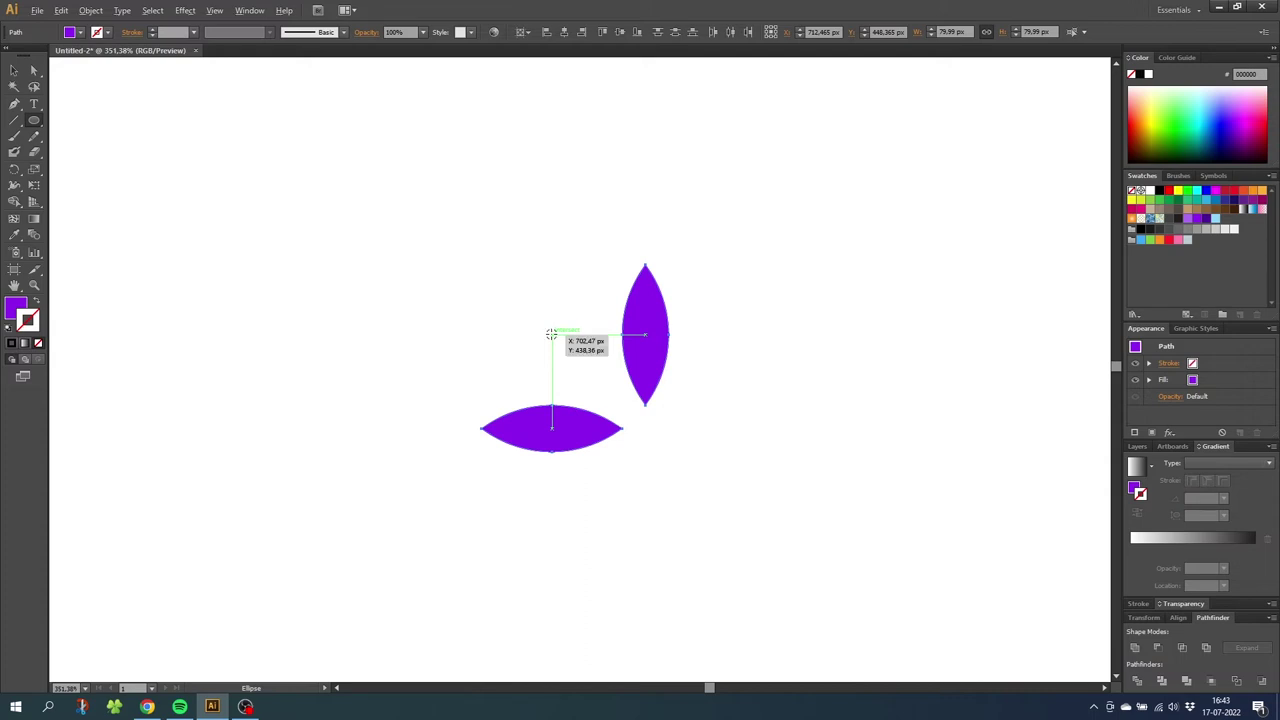
left_click_drag(551, 334, 569, 362)
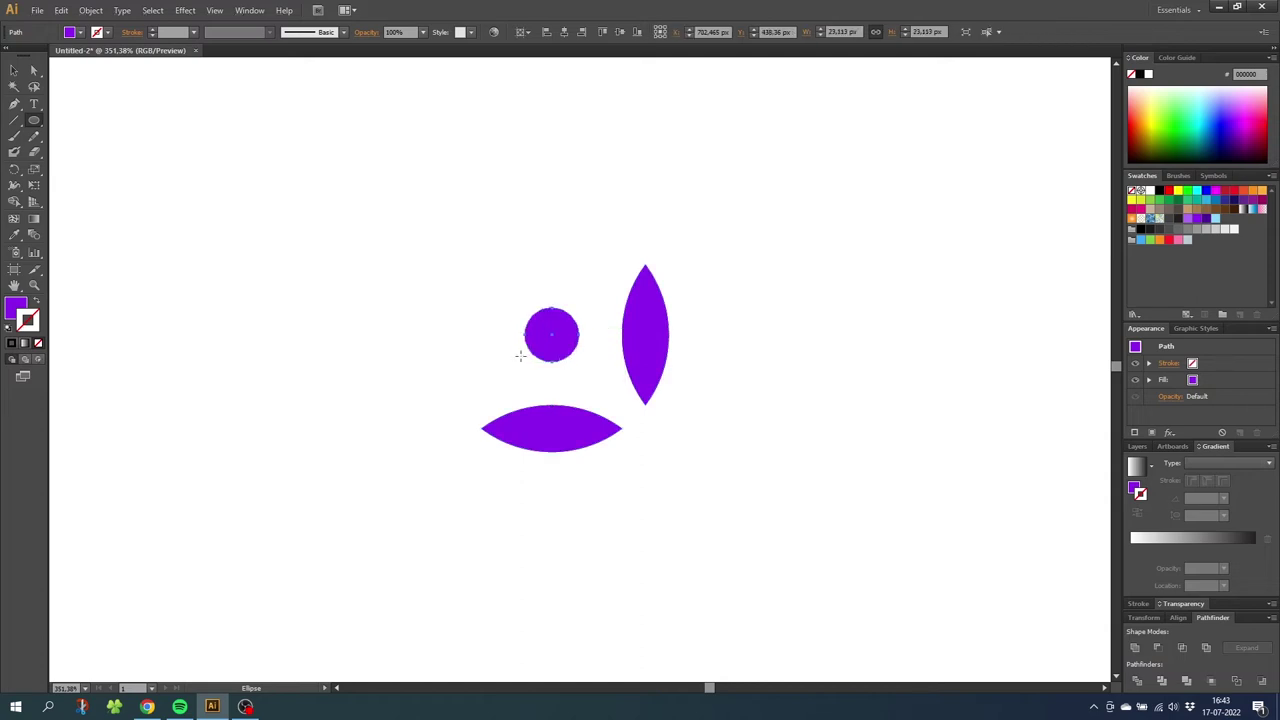
left_click(13, 310)
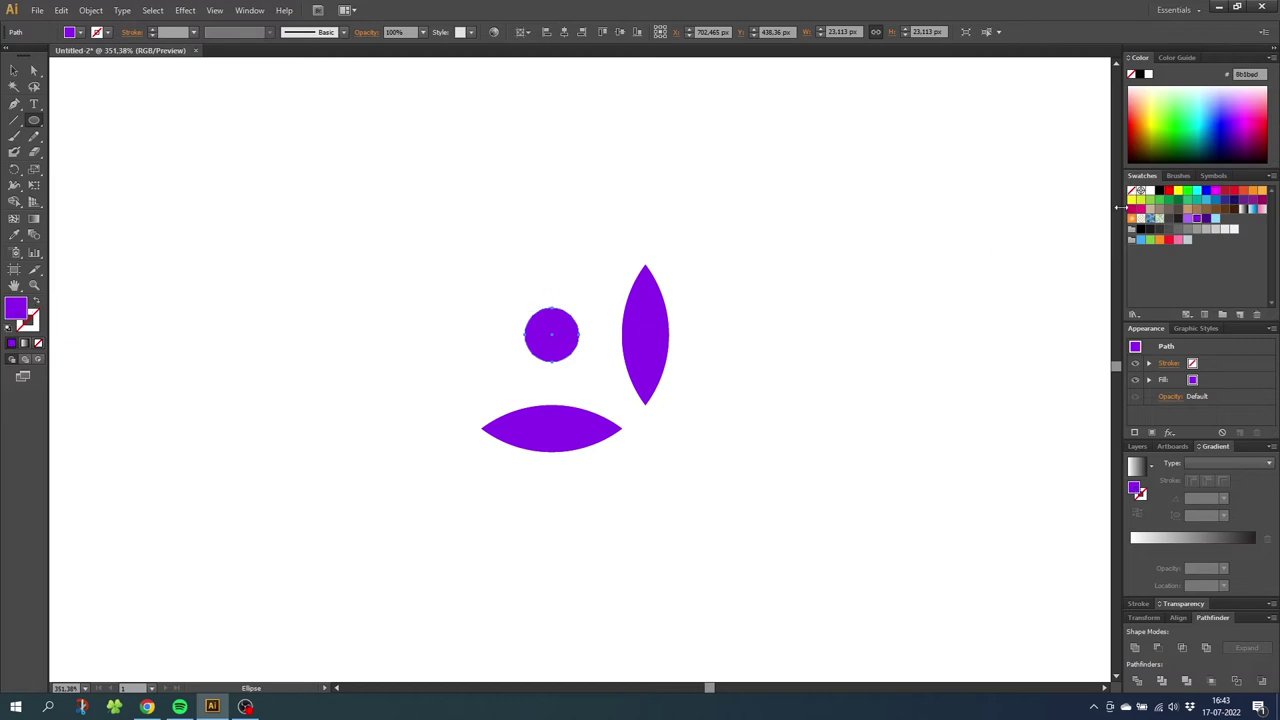
left_click(1215, 218)
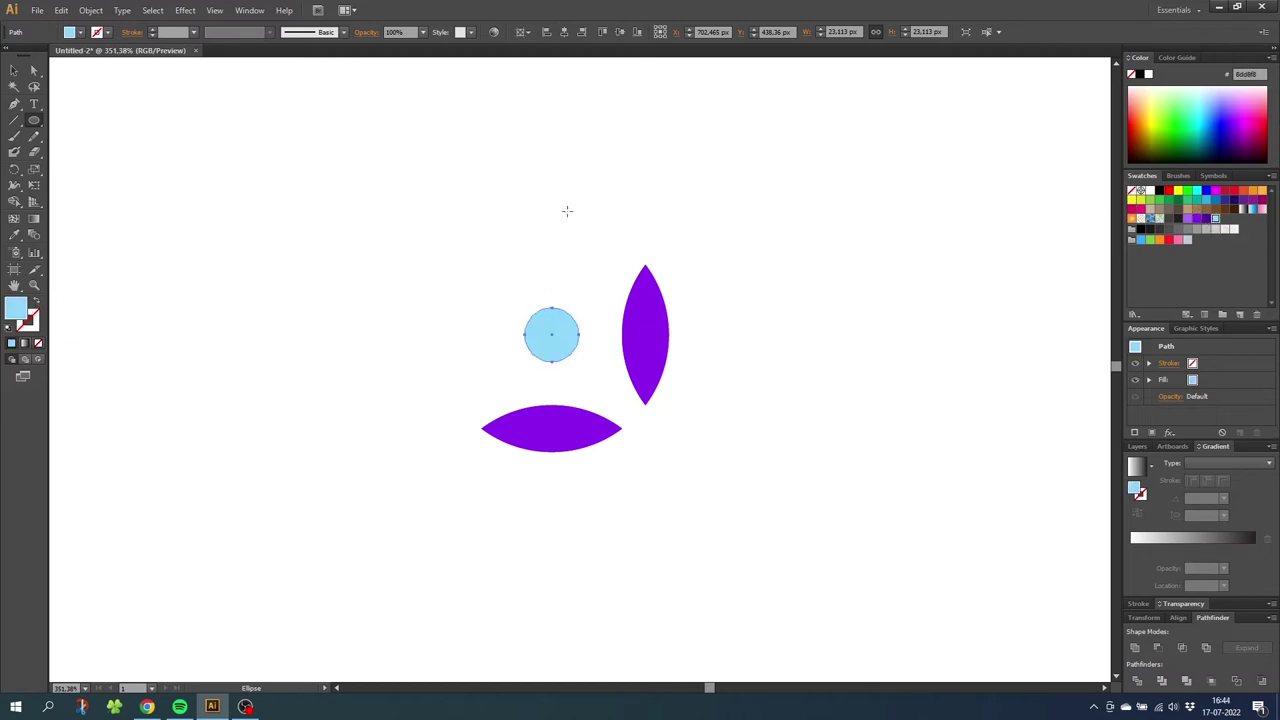
left_click(14, 70)
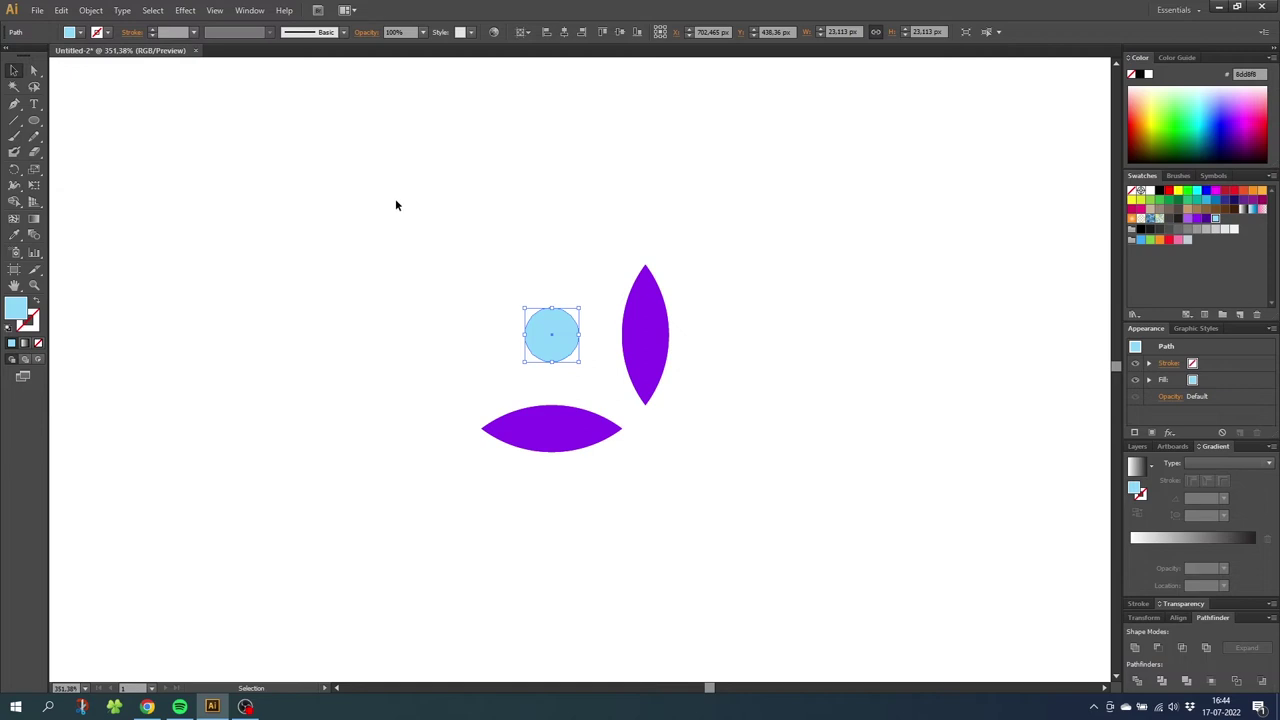
left_click_drag(440, 206, 729, 463)
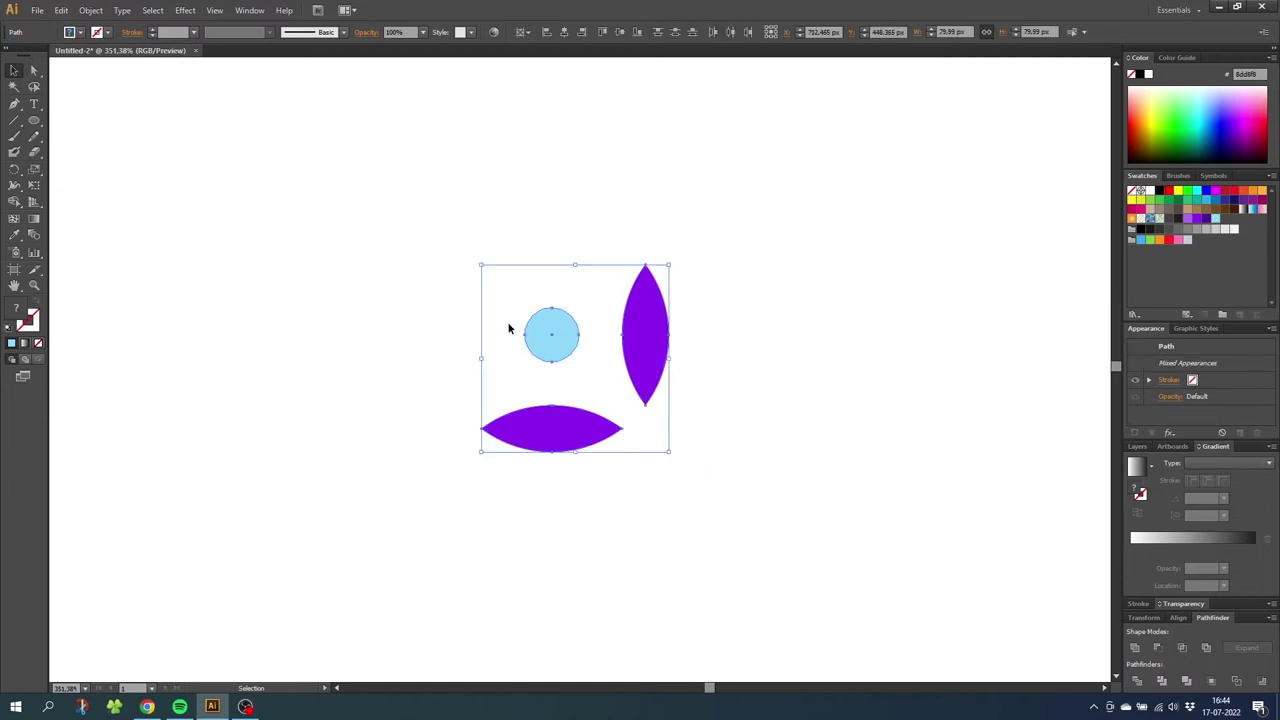
- Make a pattern from the three shapes via Object > Pattern > Make with 74.9697 px tile width
left_click(90, 10)
mouse_move(163, 298)
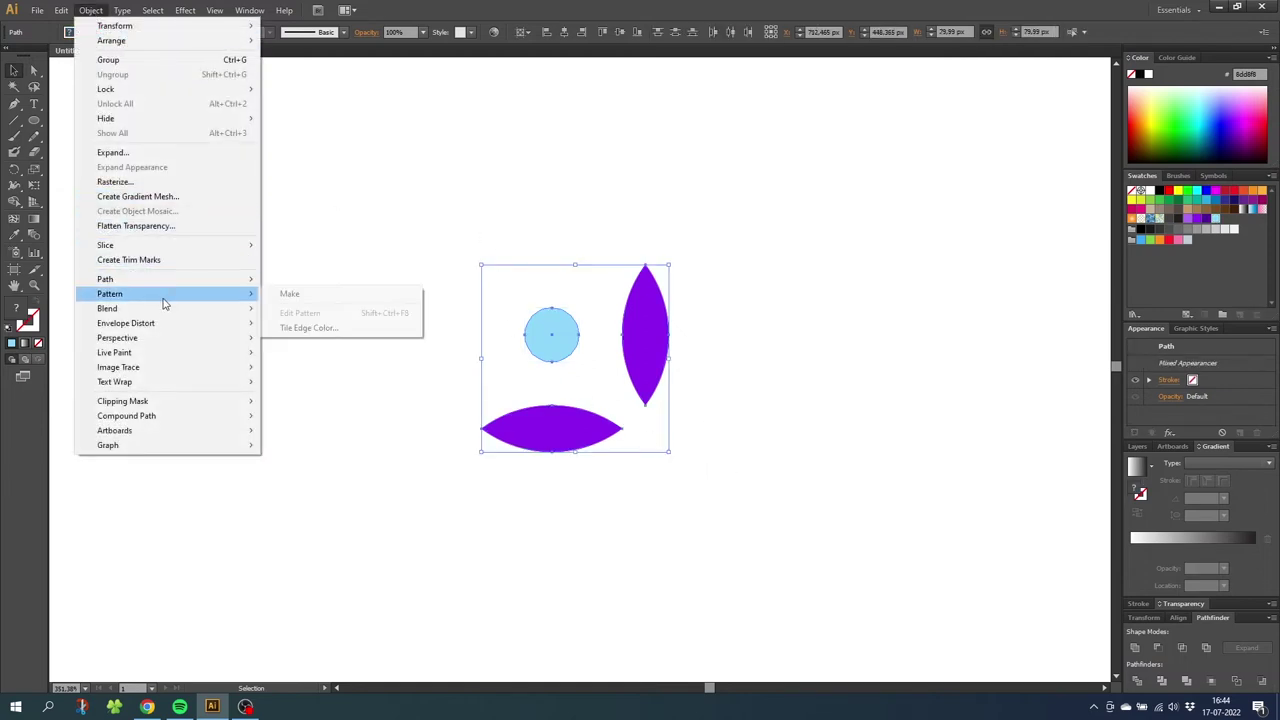
left_click(308, 295)
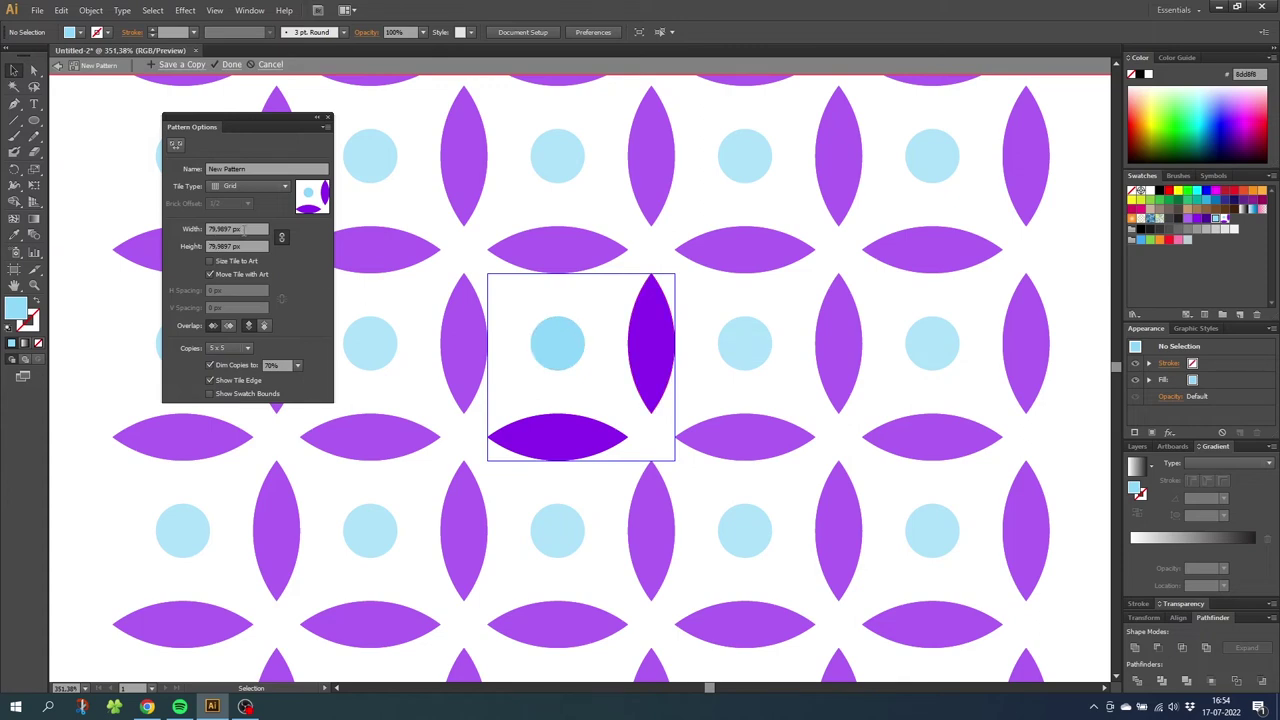
left_click(243, 229)
type("74.9697 px")
key("Return")
- Save the pattern with Done and zoom out to show the whole artboard
left_click(230, 65)
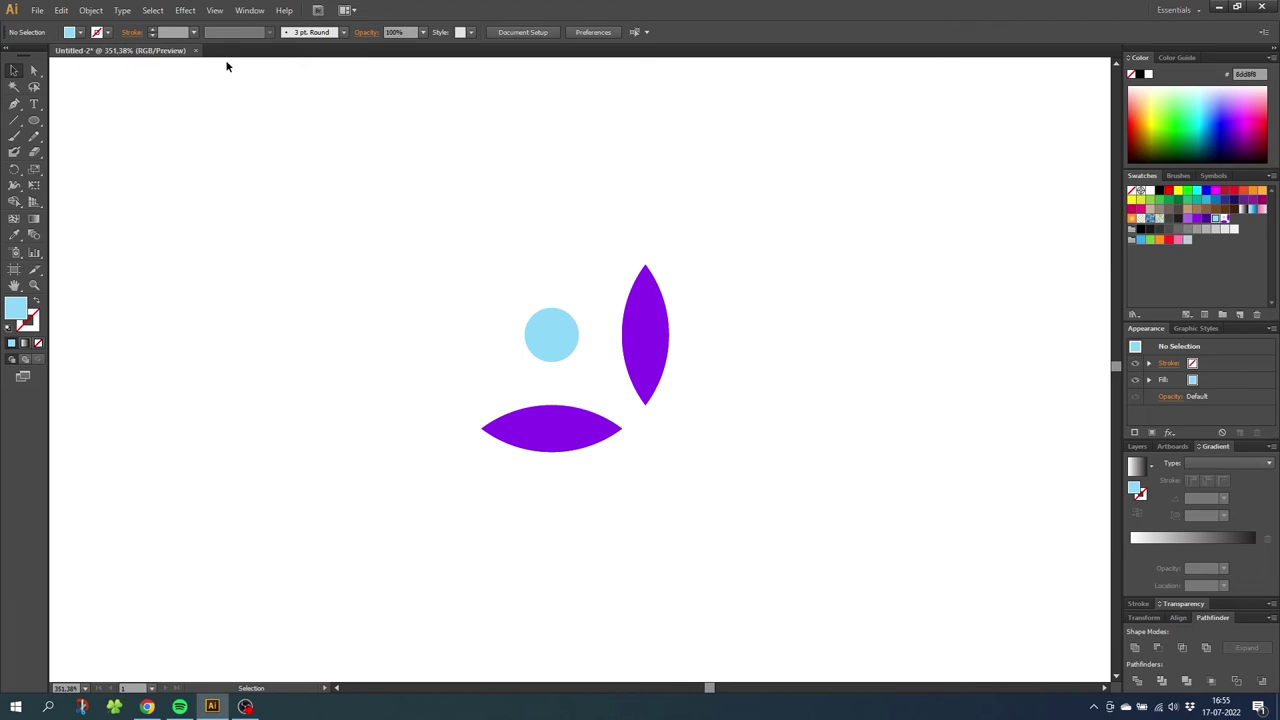
left_click(34, 287)
left_click(606, 366, "alt")
left_click(606, 366, "alt")
left_click(534, 437, "alt")
left_click(534, 437, "alt")
- Select the three original shapes and delete them
left_click(14, 70)
left_click_drag(497, 340, 683, 465)
key("Delete")
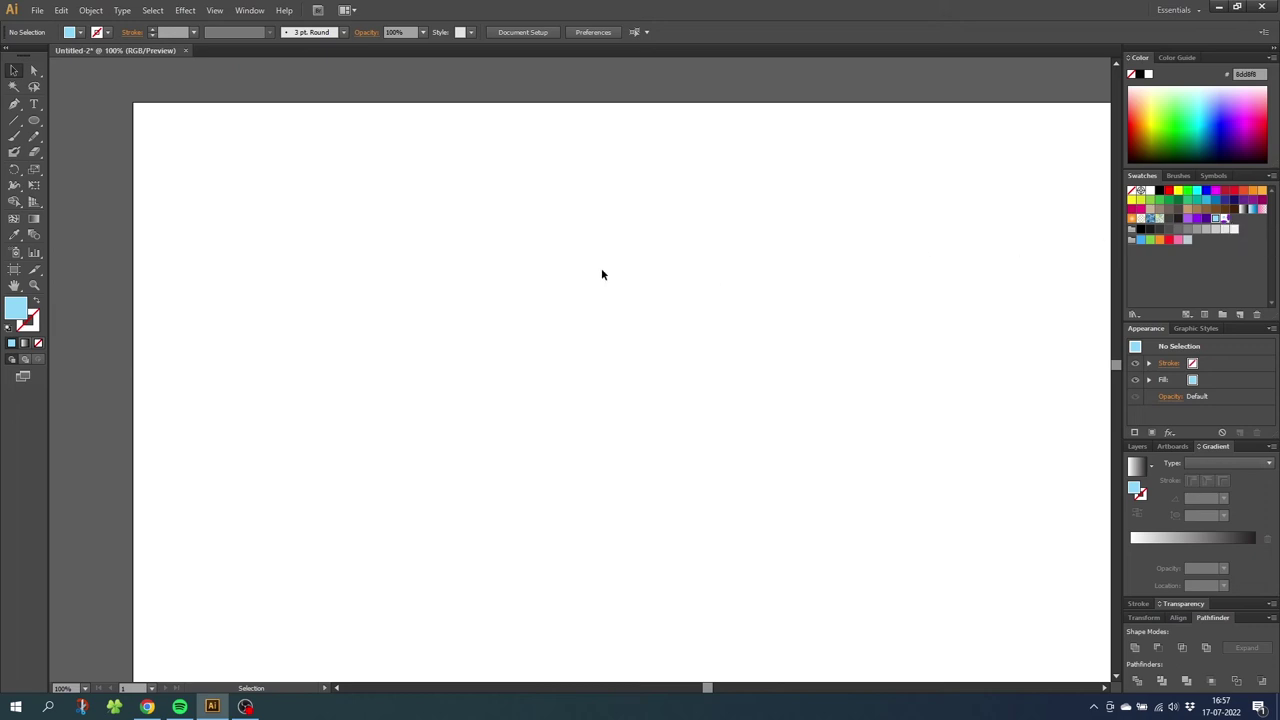
- Draw a large rectangle across the artboard and fill it with the new pattern swatch
left_click_drag(34, 119, 62, 121)
mouse_move(257, 181)
left_mouse_down()
mouse_move(555, 389)
mouse_move(945, 604)
left_mouse_up()
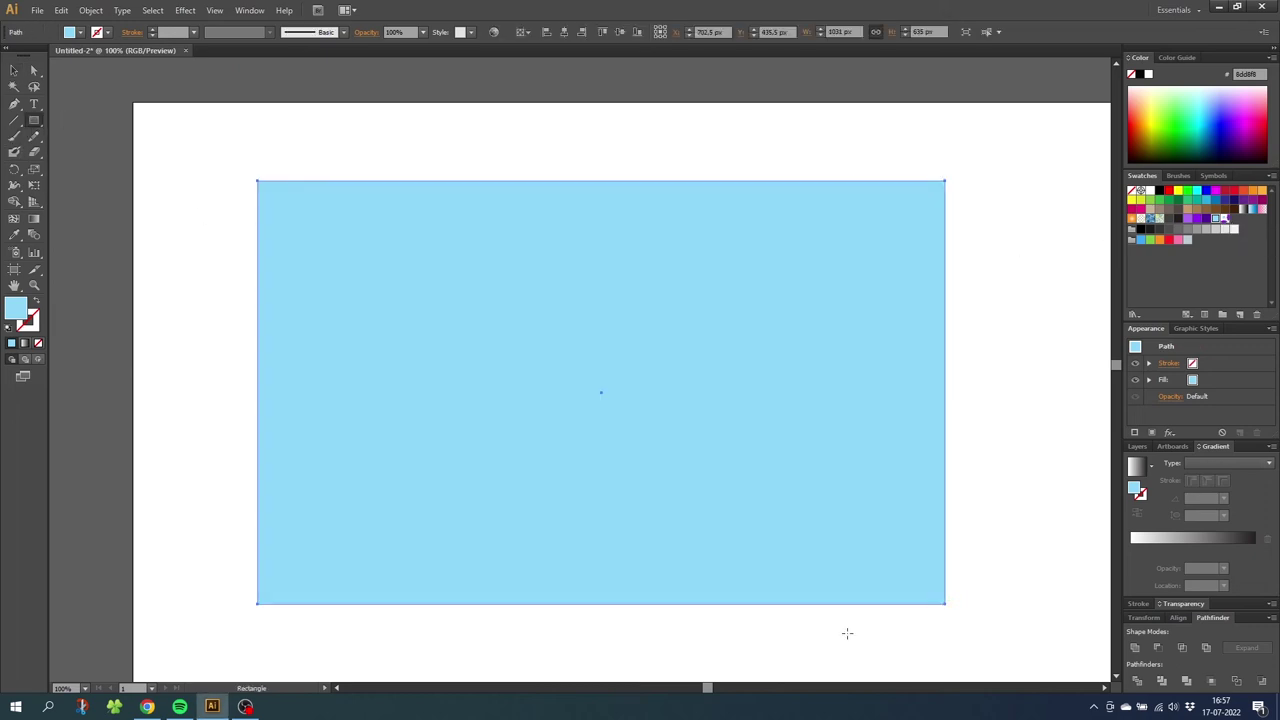
left_click(1226, 219)
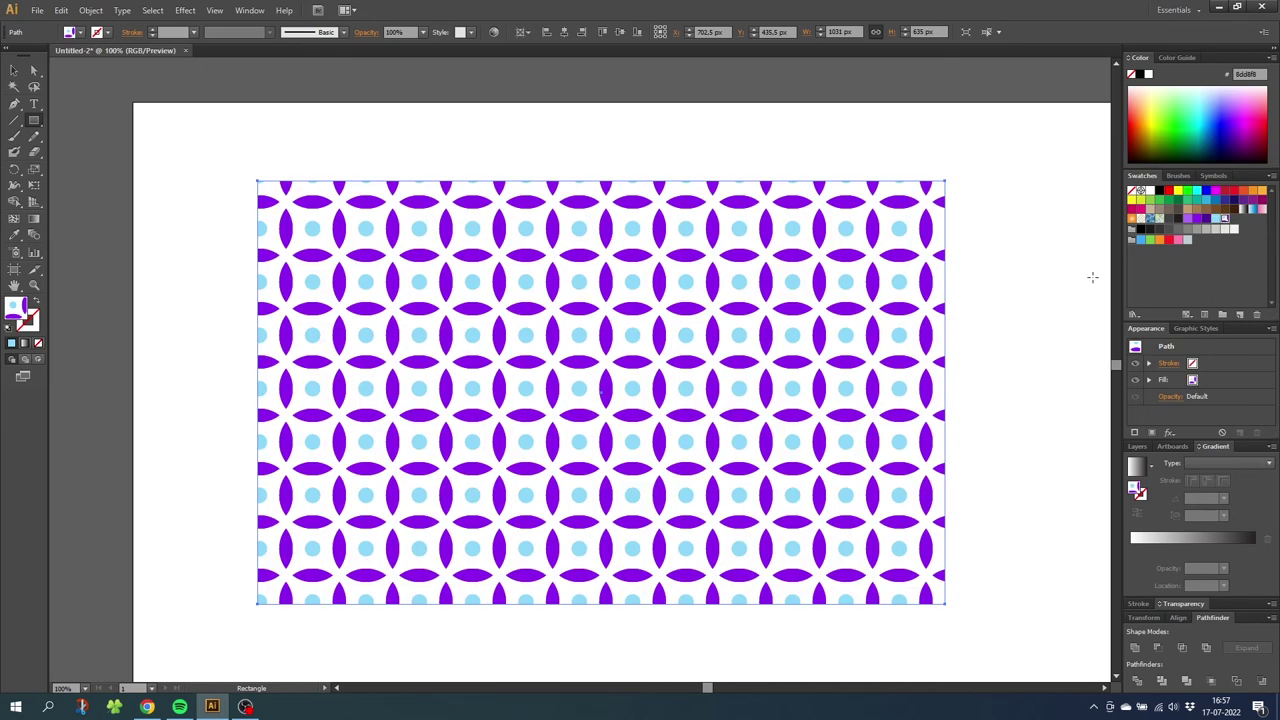
- Exit pattern editing without changes, then select the rectangle and open its context menu
double_click(1226, 219)
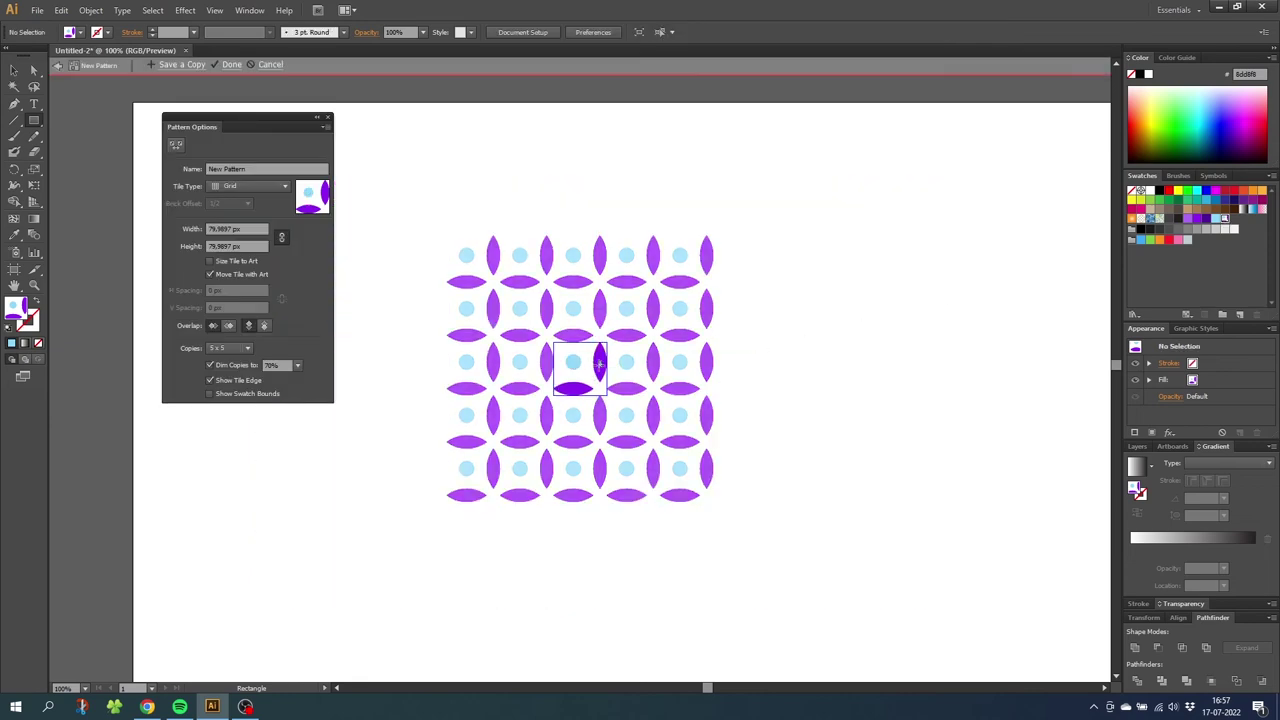
key("Escape")
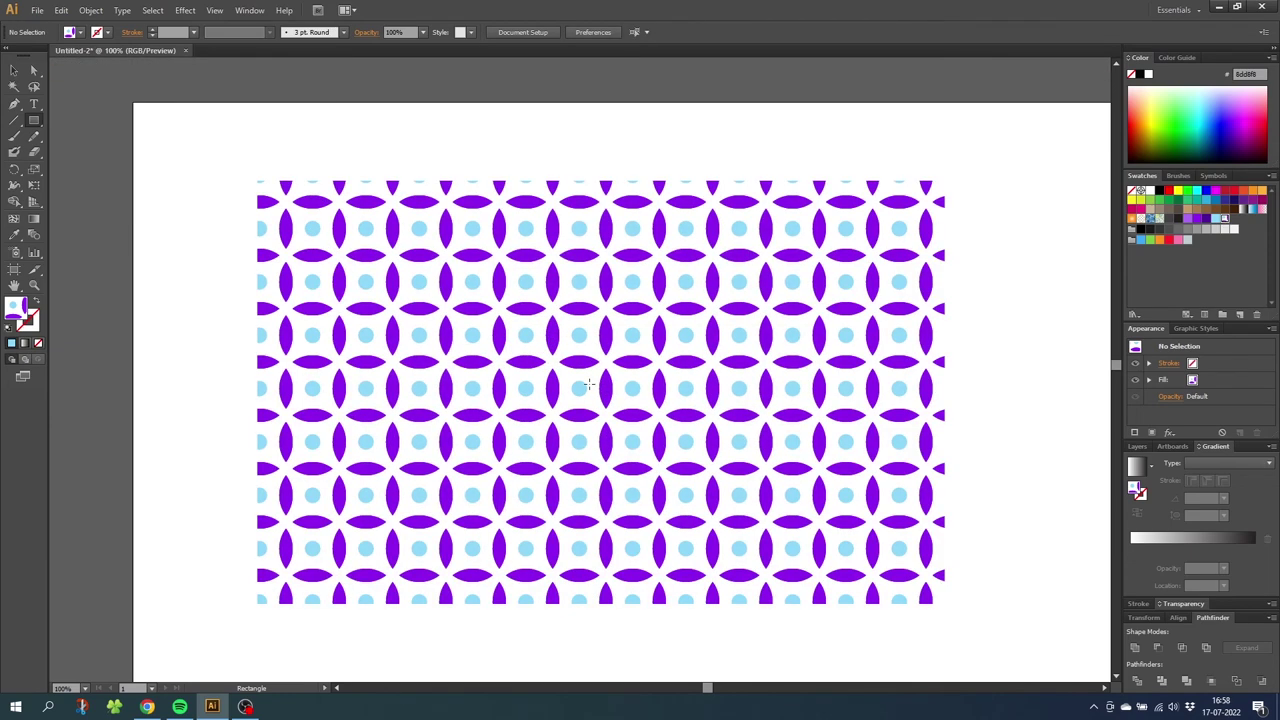
left_click(14, 70)
left_click(483, 262)
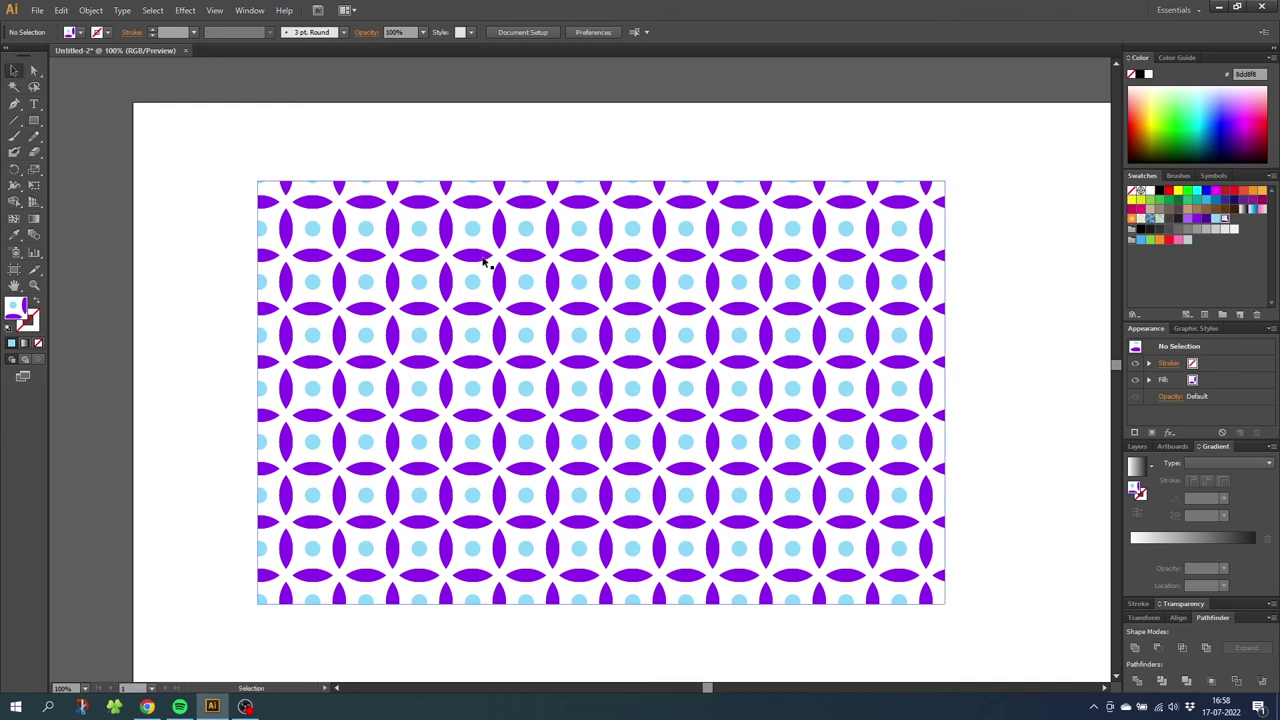
left_click(533, 282)
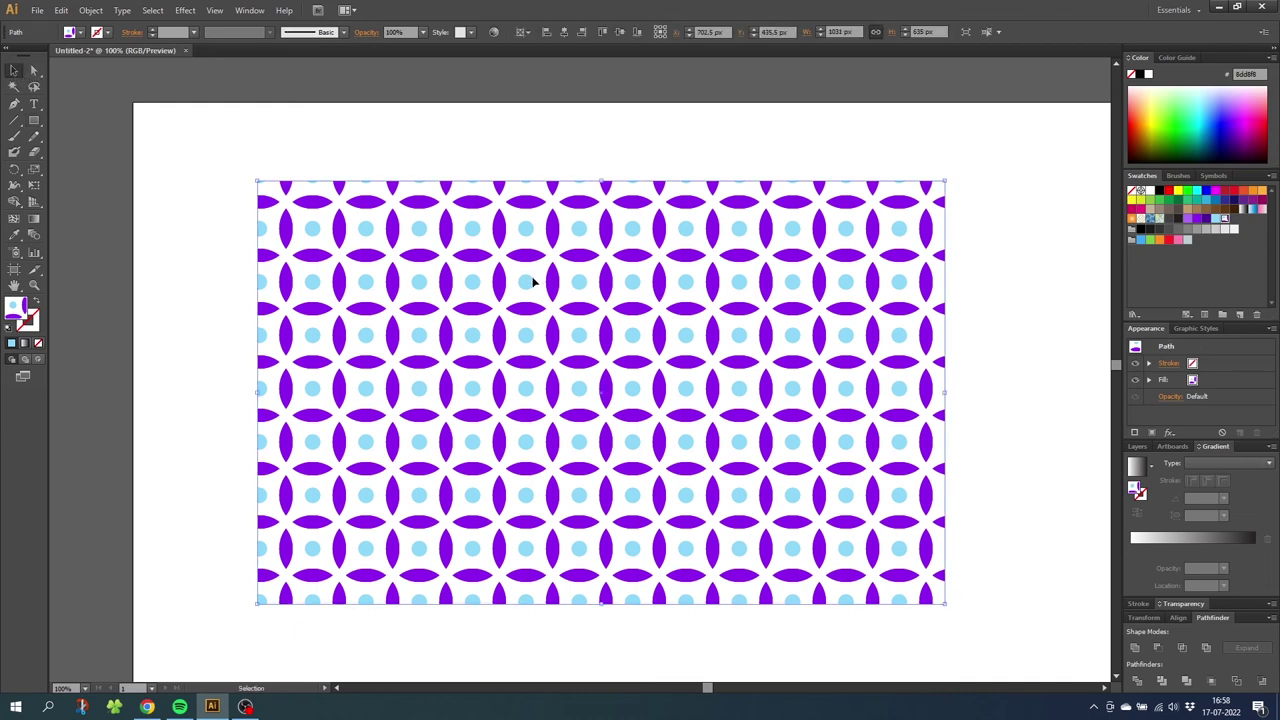
right_click(533, 282)
mouse_move(595, 453)
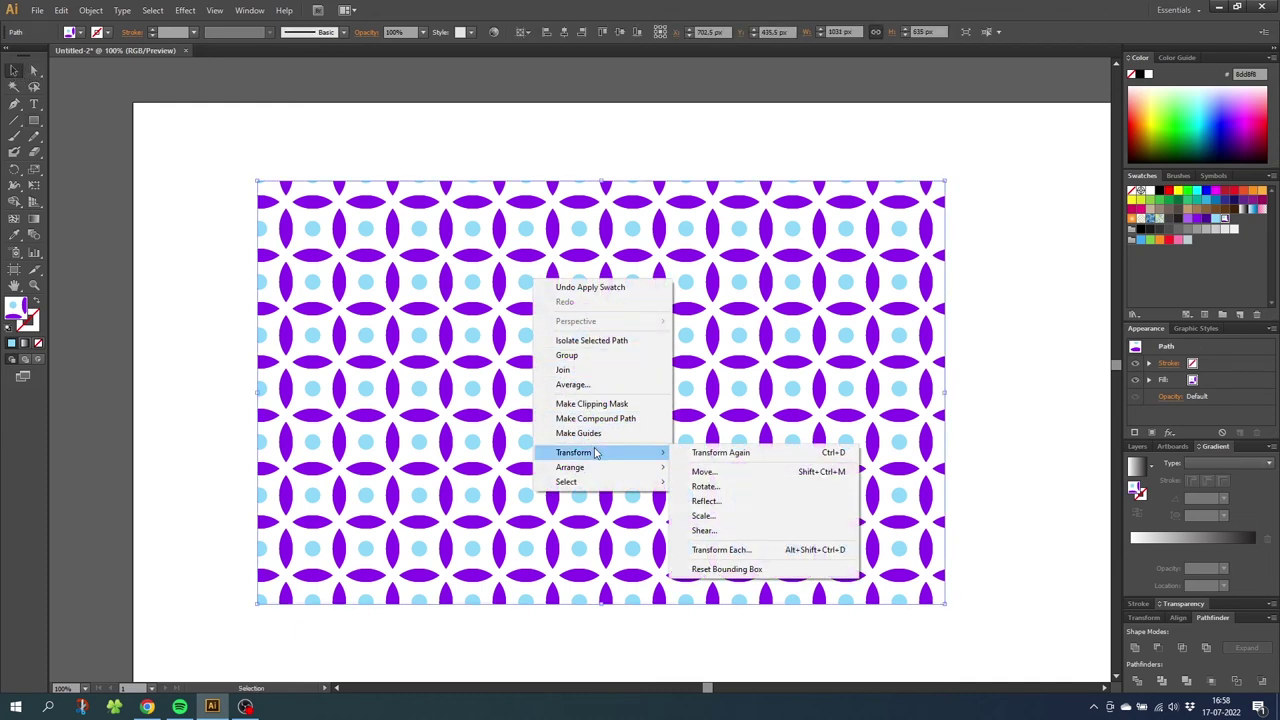
left_click(704, 516)
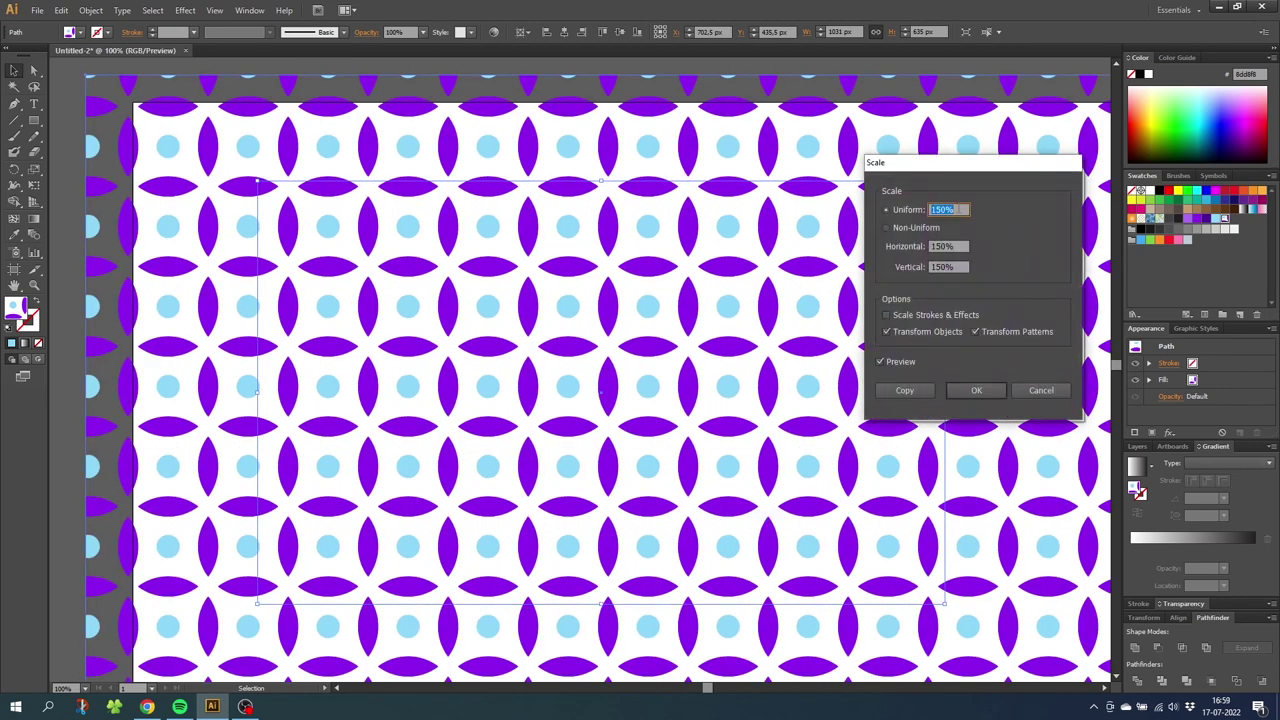
left_click(886, 332)
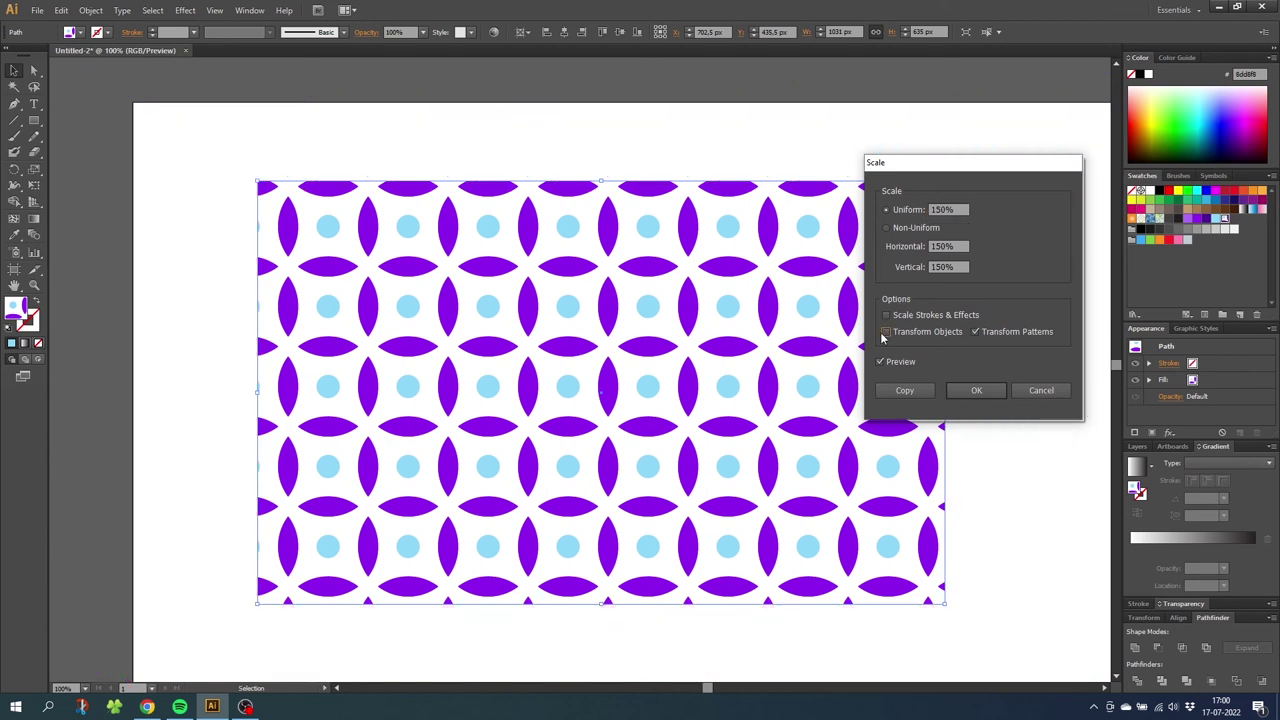
left_click(970, 390)
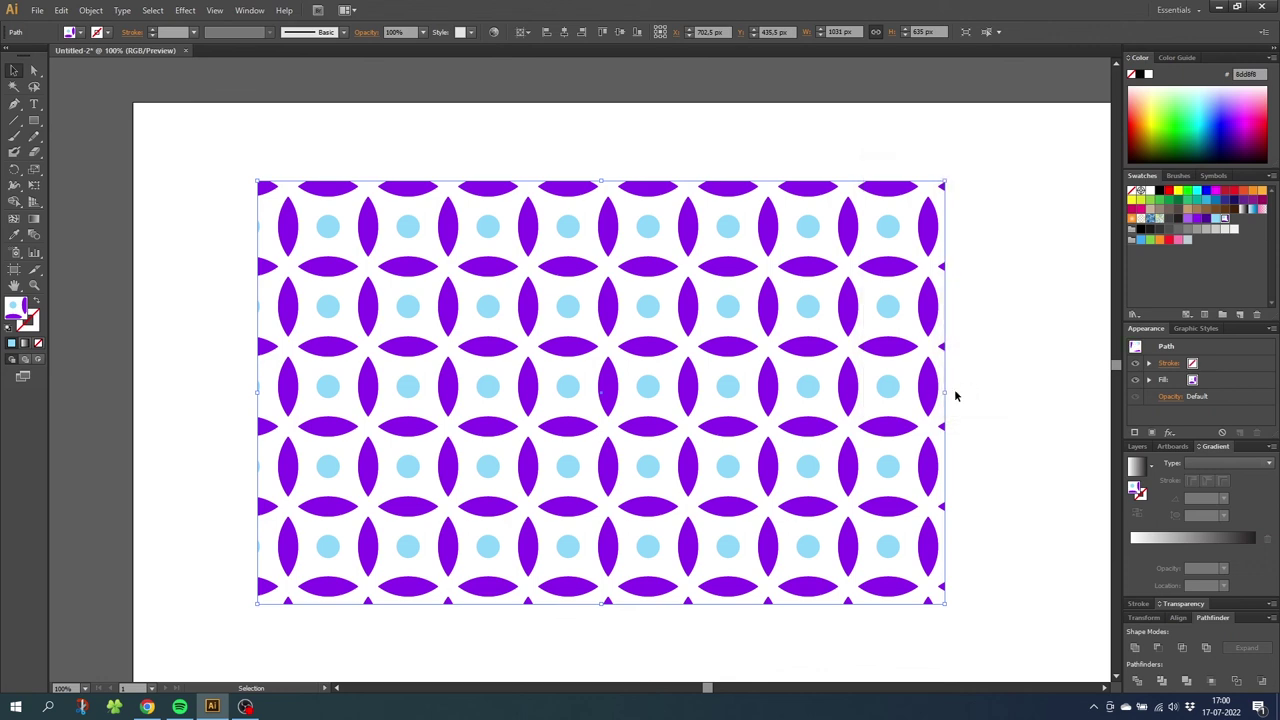
left_click(1227, 219)
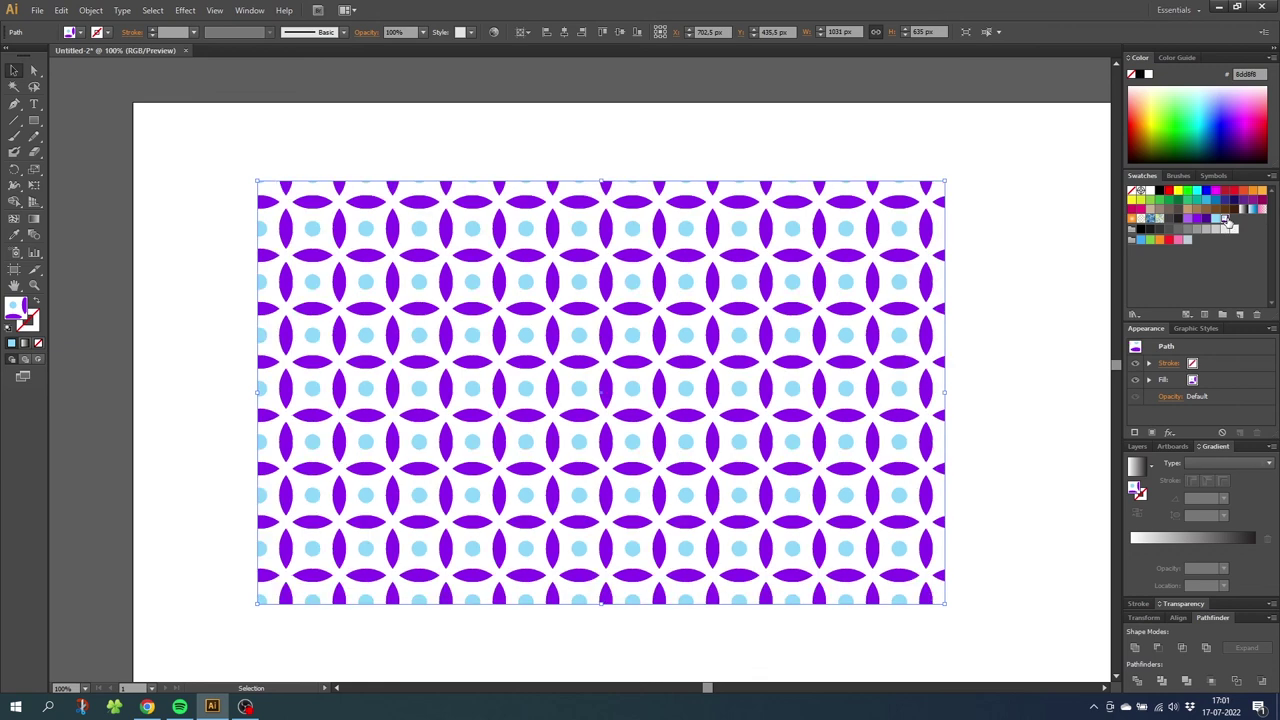